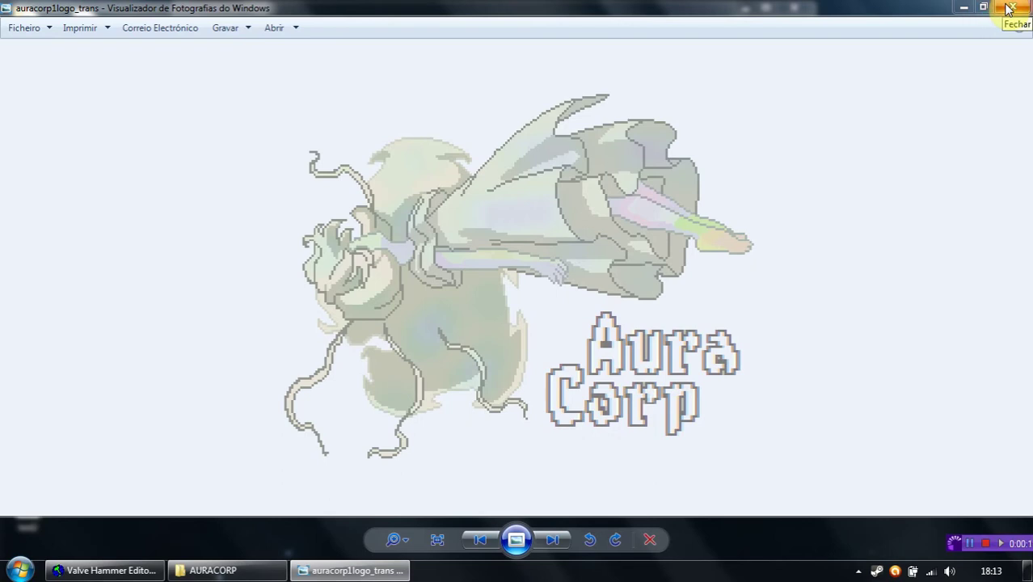
Close the logo image and the AURACORP folder, and switch to Valve Hammer Editor
click(1010, 9)
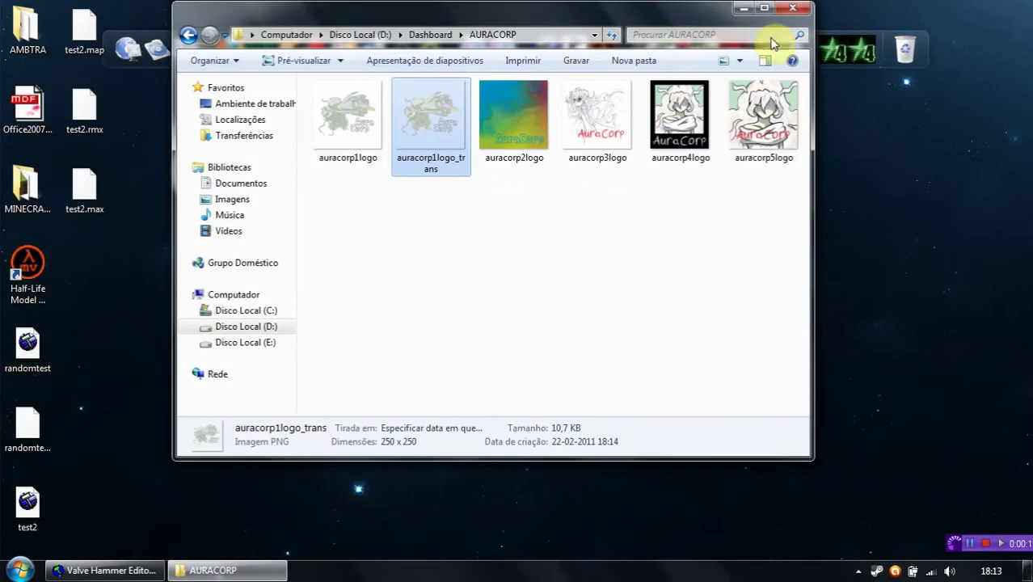
click(789, 10)
click(105, 570)
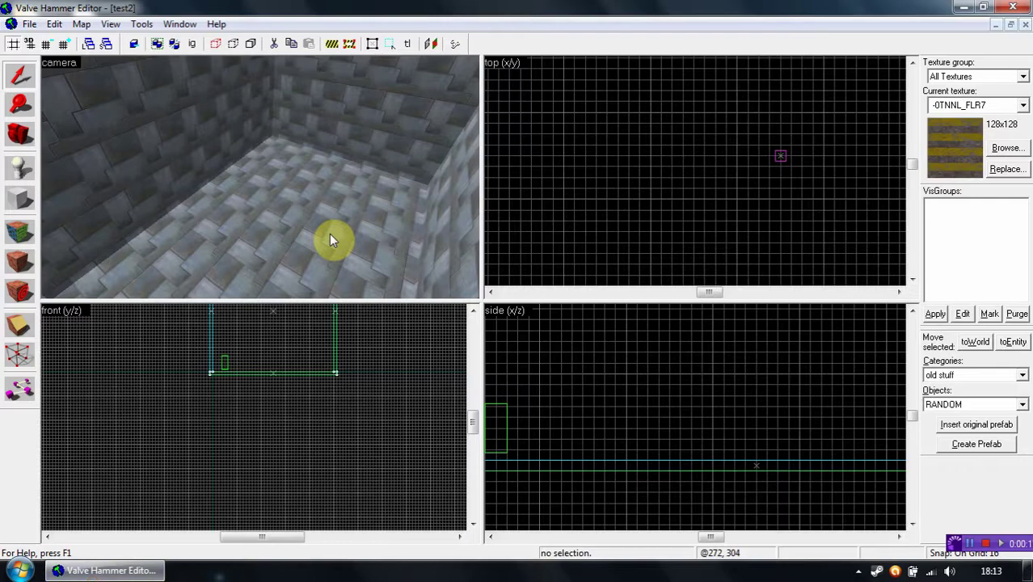
key(z)
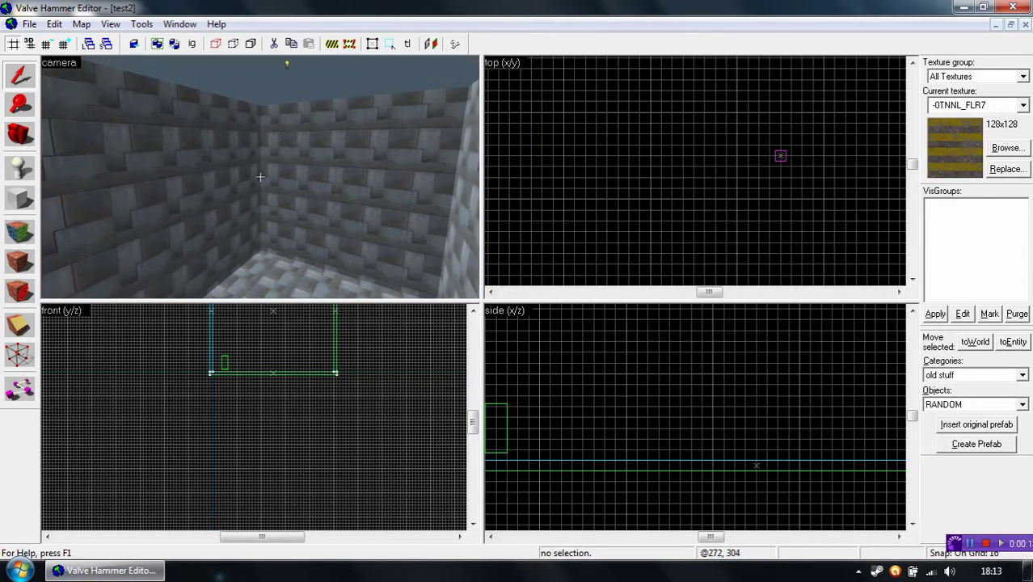
key(z)
Preview apache.mdl in Half-Life Model Viewer, rotating the helicopter, and close the viewer
click(105, 571)
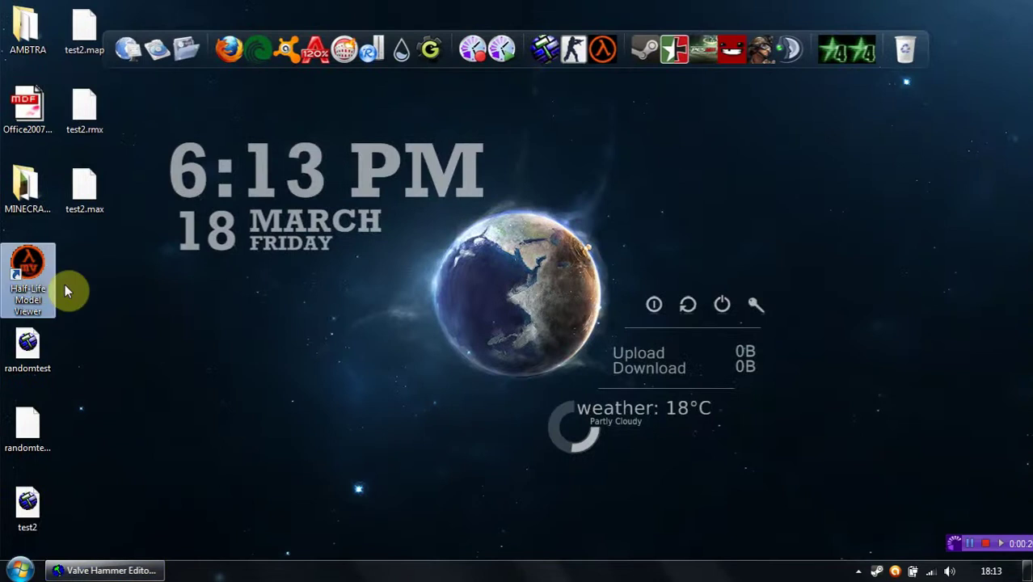
double_click(28, 291)
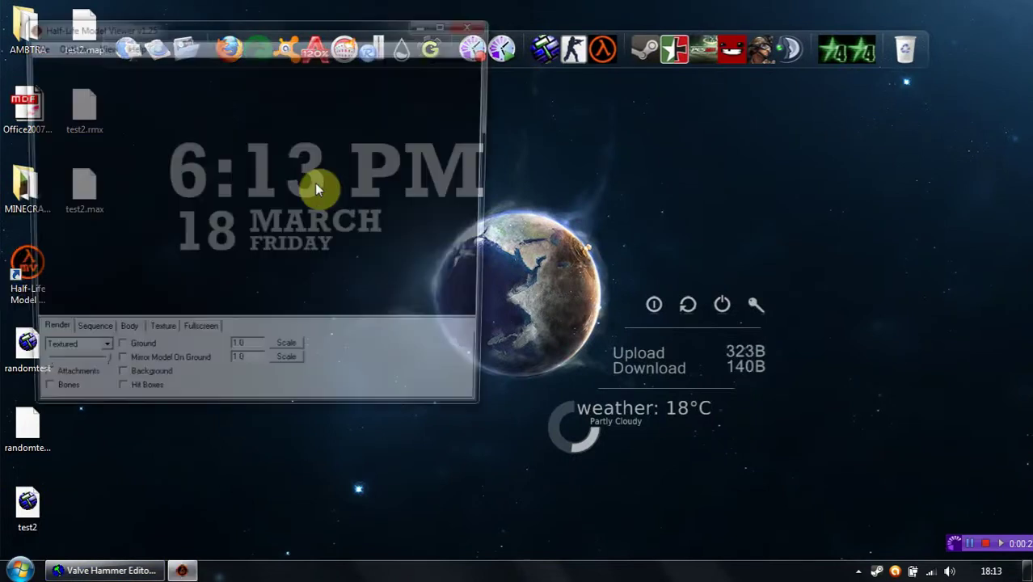
drag(214, 21, 450, 107)
click(264, 120)
click(286, 134)
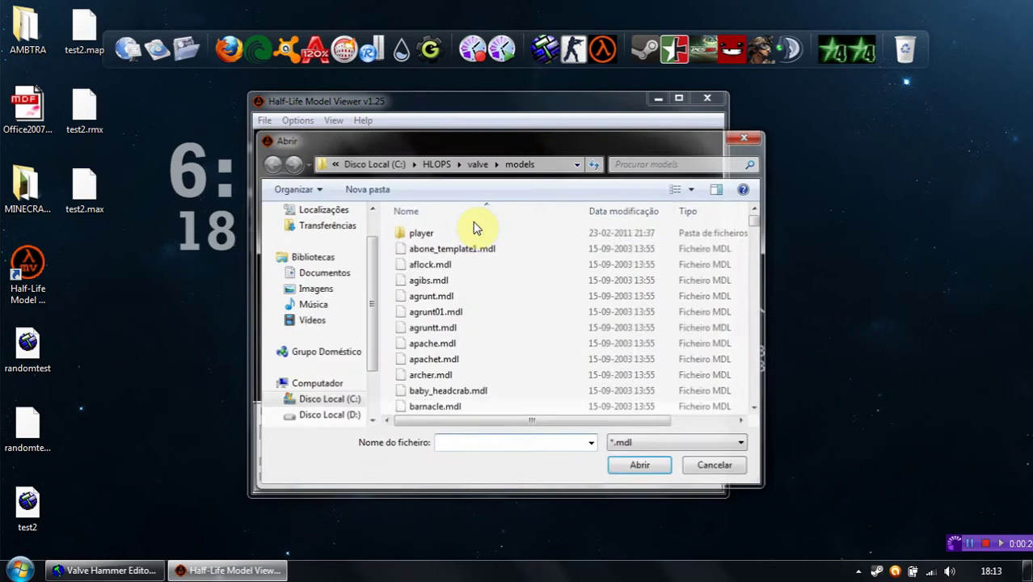
click(414, 345)
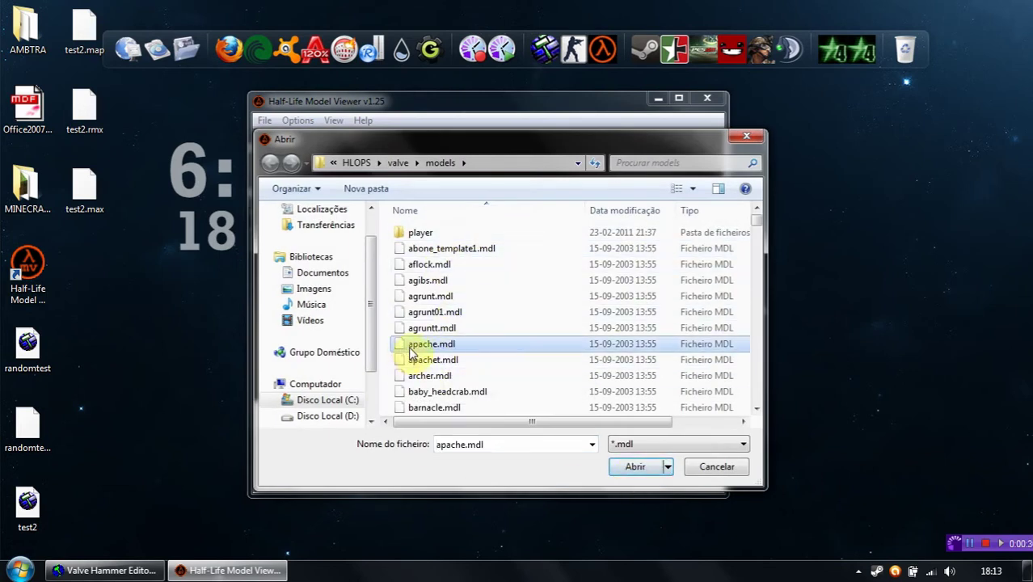
click(633, 467)
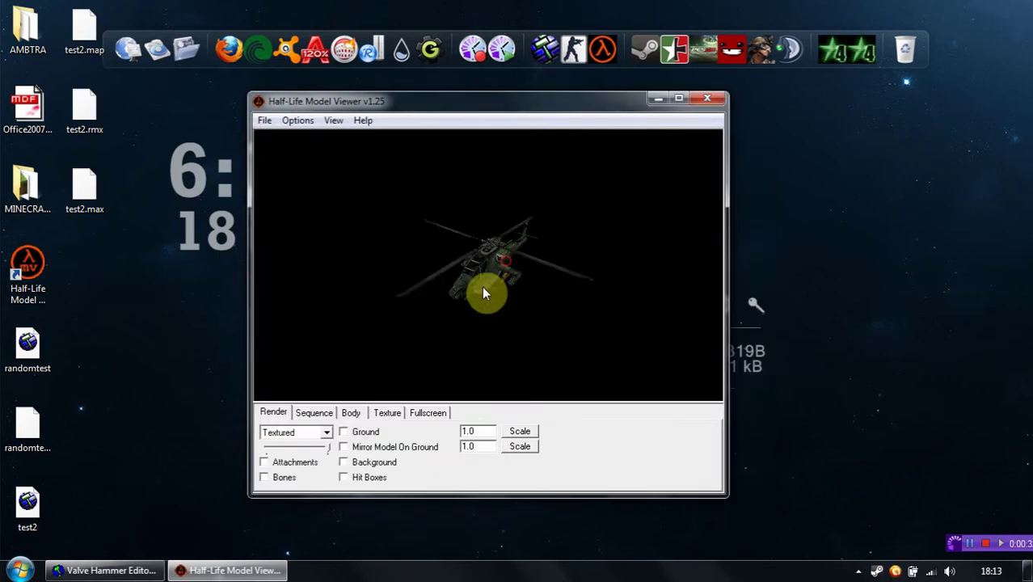
drag(458, 291, 447, 358)
click(709, 99)
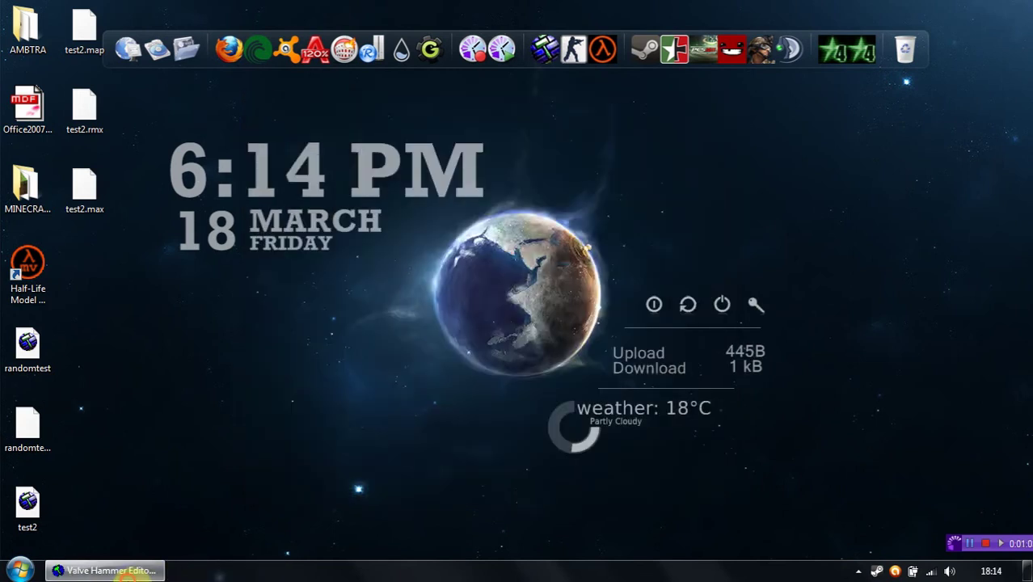
Return to Valve Hammer Editor and place a cycler entity inside the room at about 448x 320y 320z
click(128, 572)
click(19, 169)
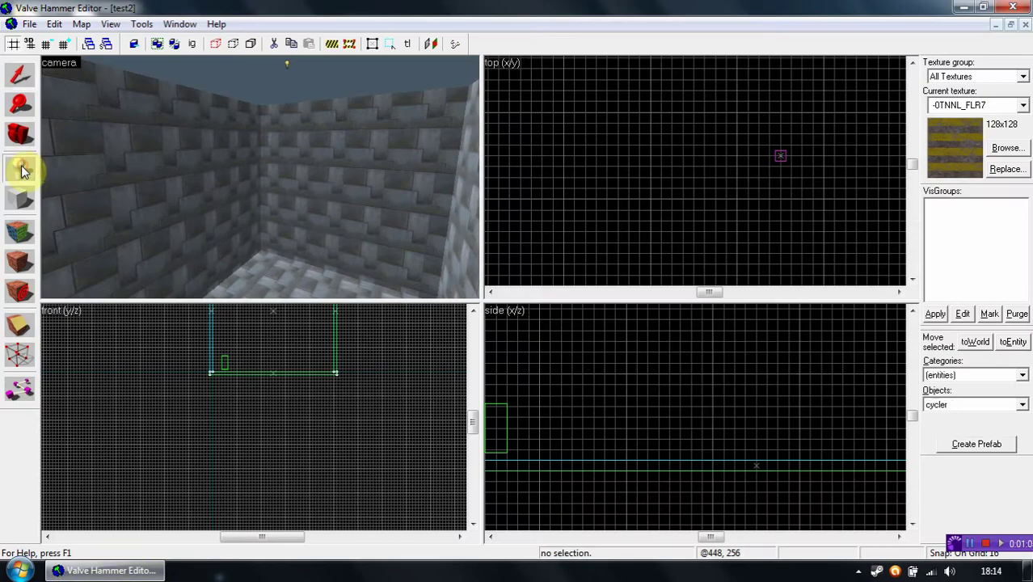
scroll(689, 182, up, 3)
scroll(735, 161, up, 5)
click(721, 173)
mouse_move(761, 414)
mouse_down()
mouse_move(771, 257)
mouse_move(754, 381)
mouse_up()
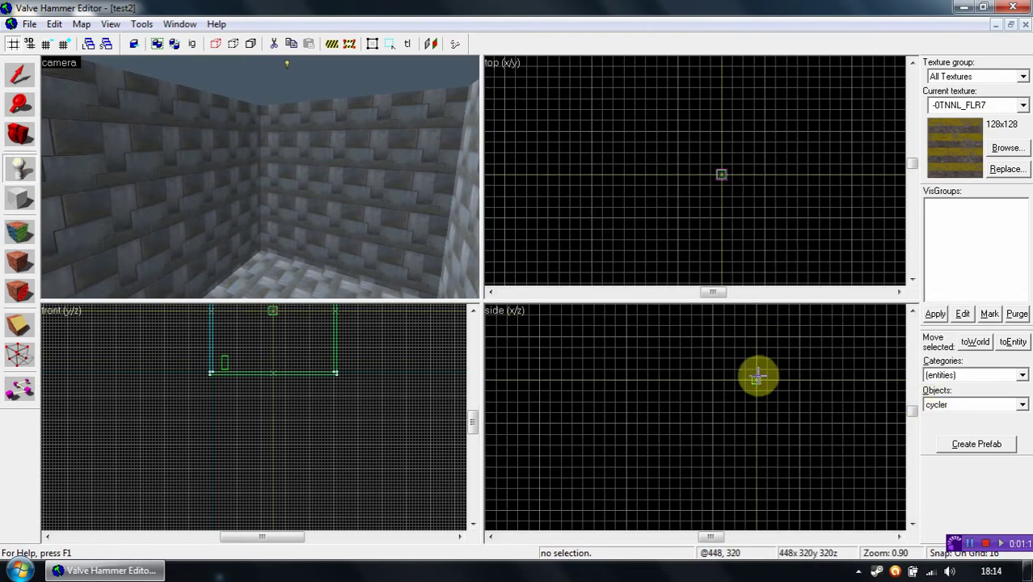
right_click(754, 377)
click(781, 385)
Set the cycler entity's Model property to models/apache.mdl
click(23, 75)
click(282, 211)
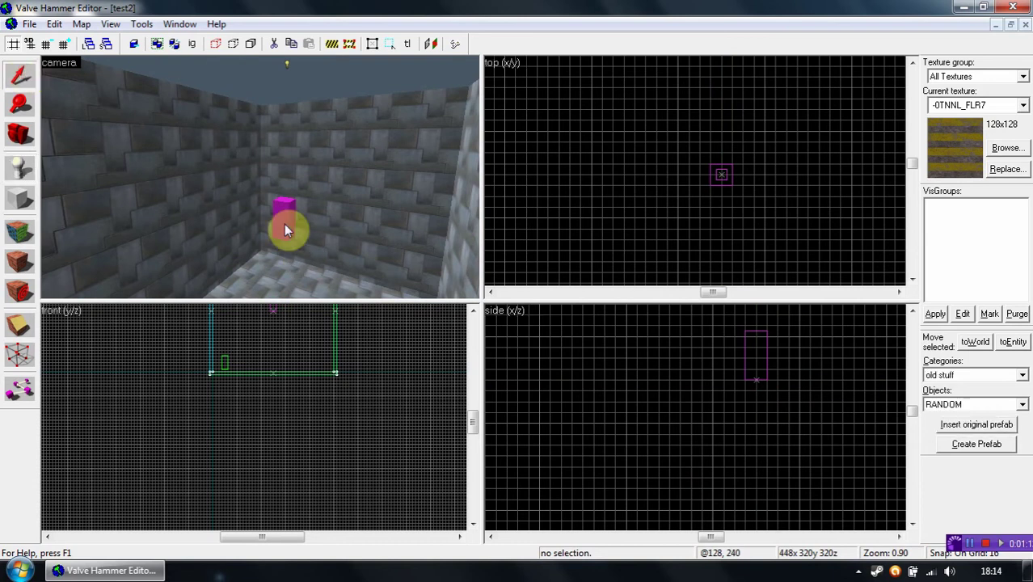
key(alt+Return)
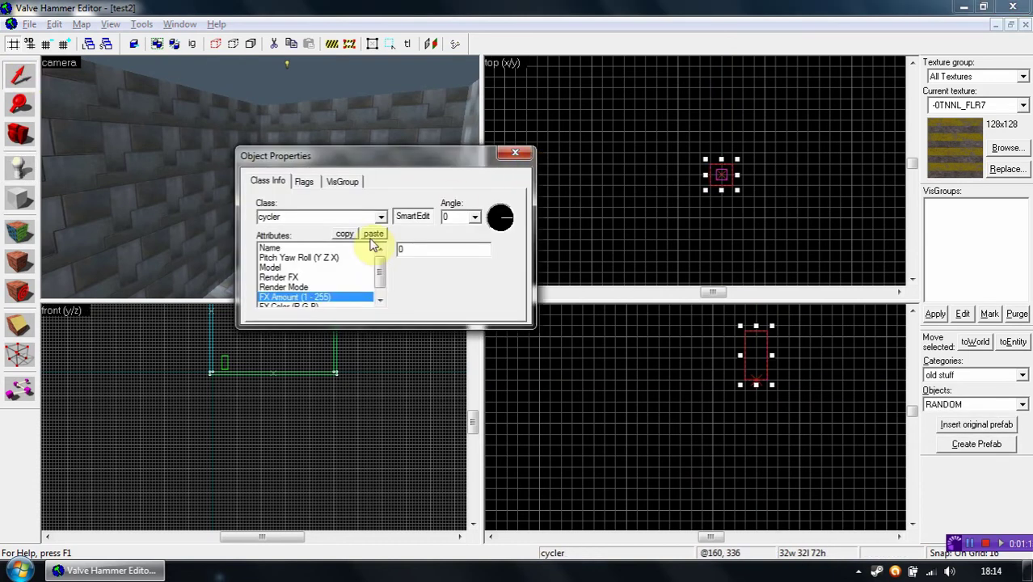
click(340, 267)
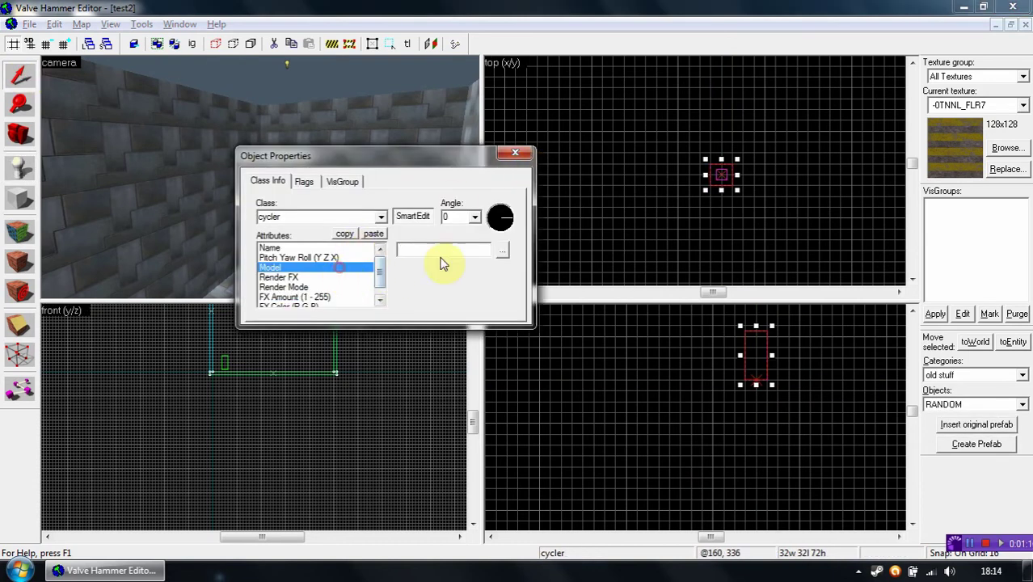
click(501, 254)
click(267, 296)
click(621, 375)
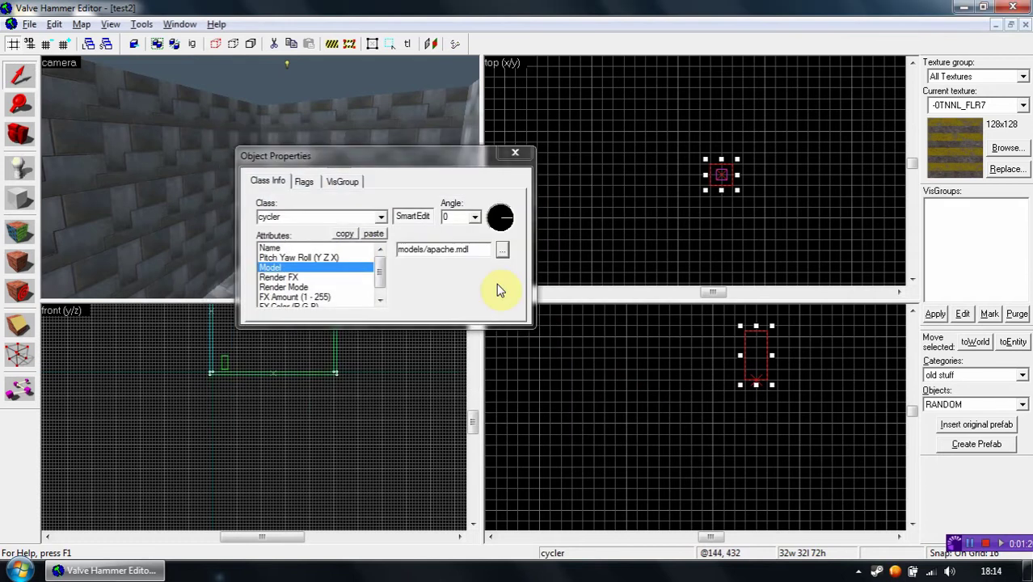
Try an angle of 89 for the cycler and set it back to 0
click(507, 218)
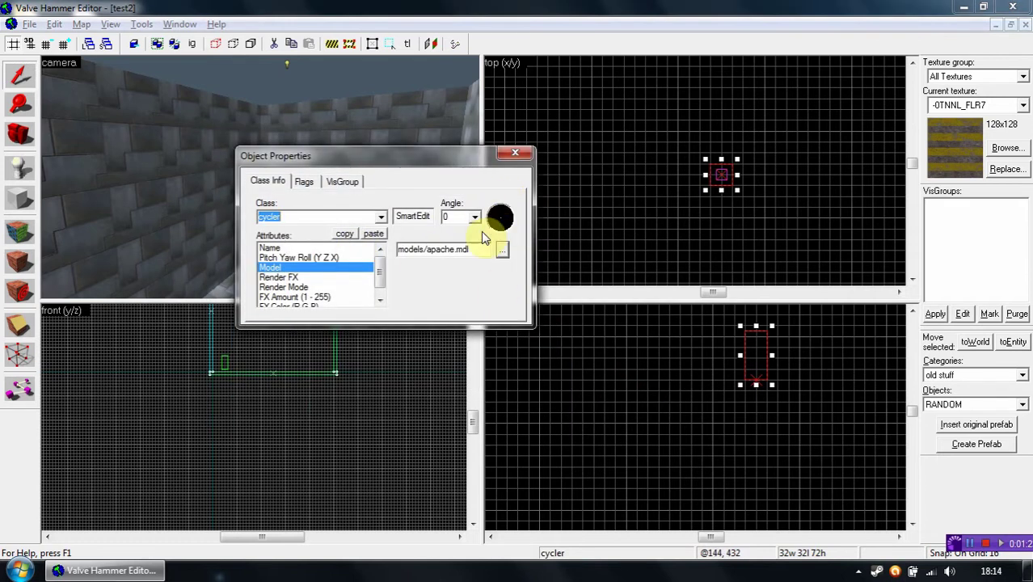
click(501, 191)
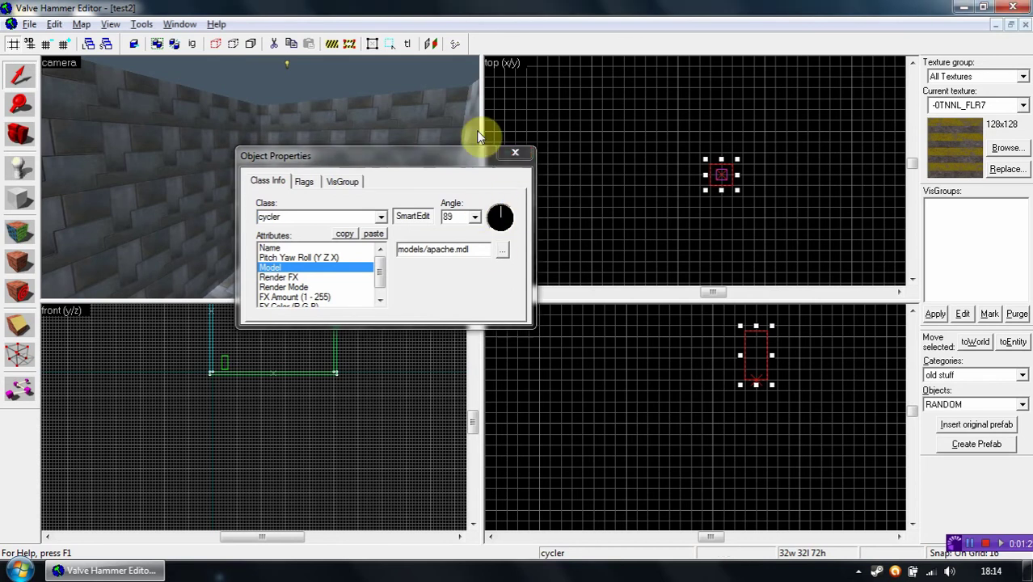
click(501, 211)
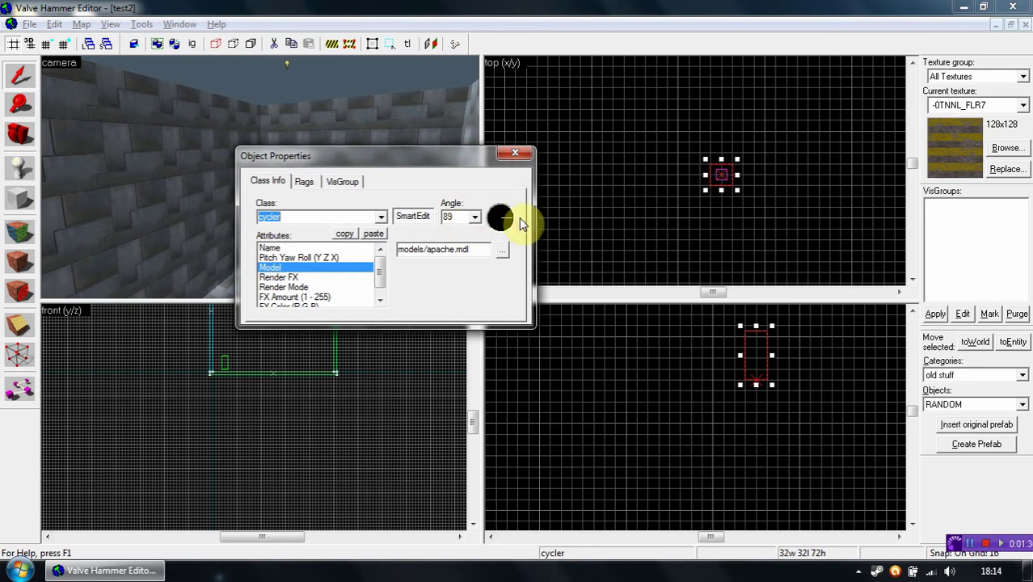
click(512, 218)
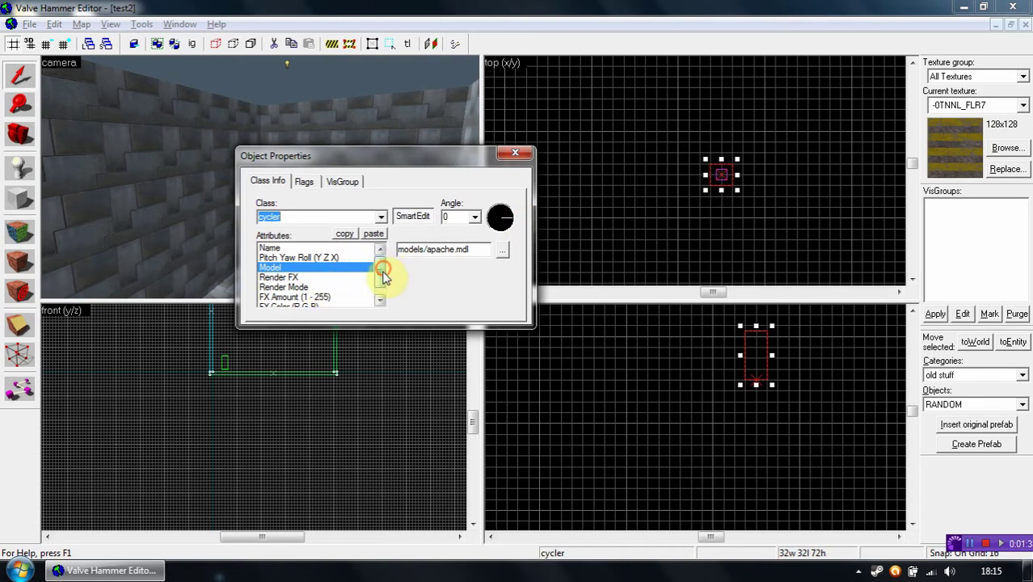
Pick {GRATESTEP2 as the current texture from the texture browser
click(381, 298)
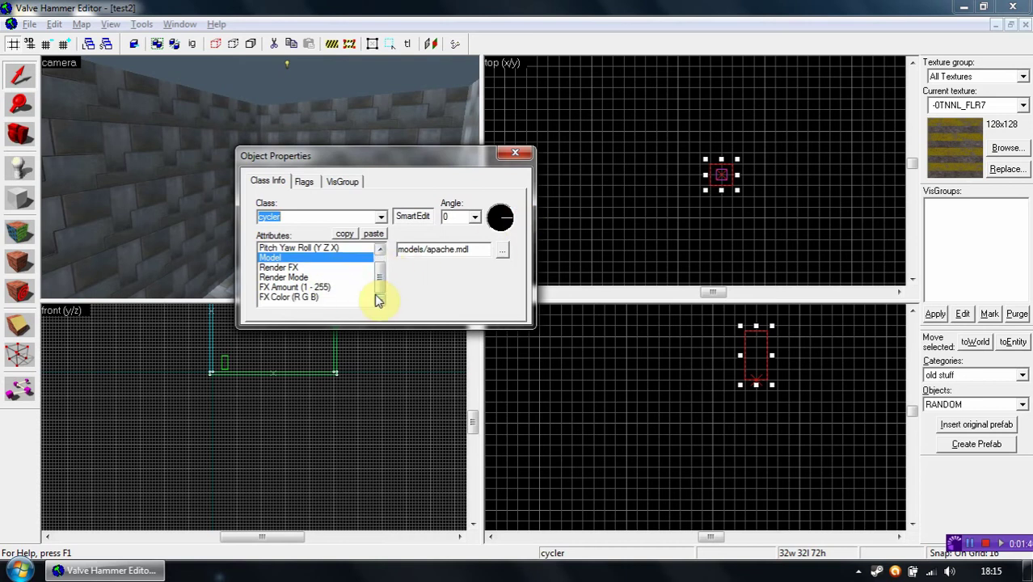
click(1008, 147)
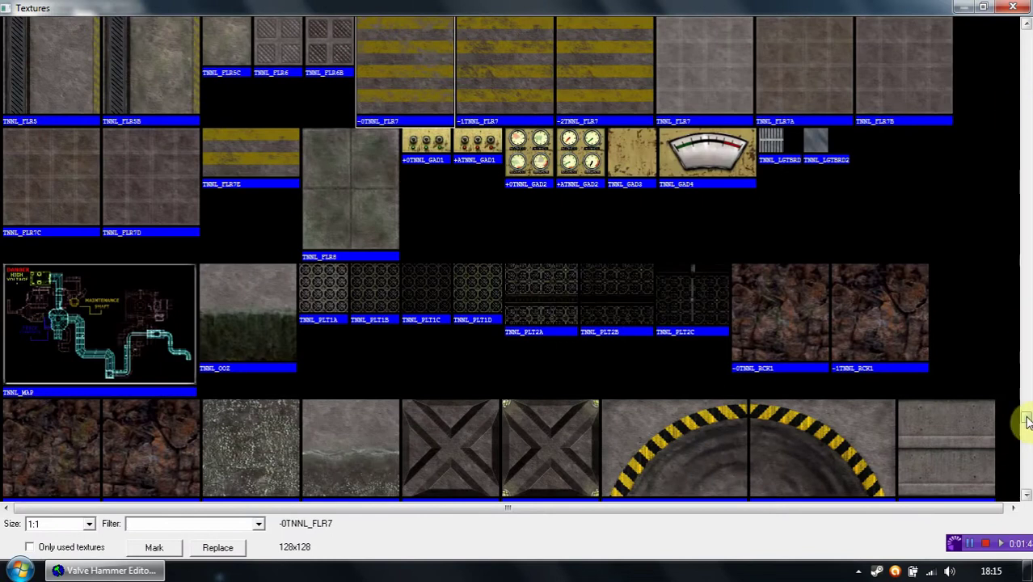
drag(1027, 420, 1020, 473)
click(267, 197)
click(224, 193)
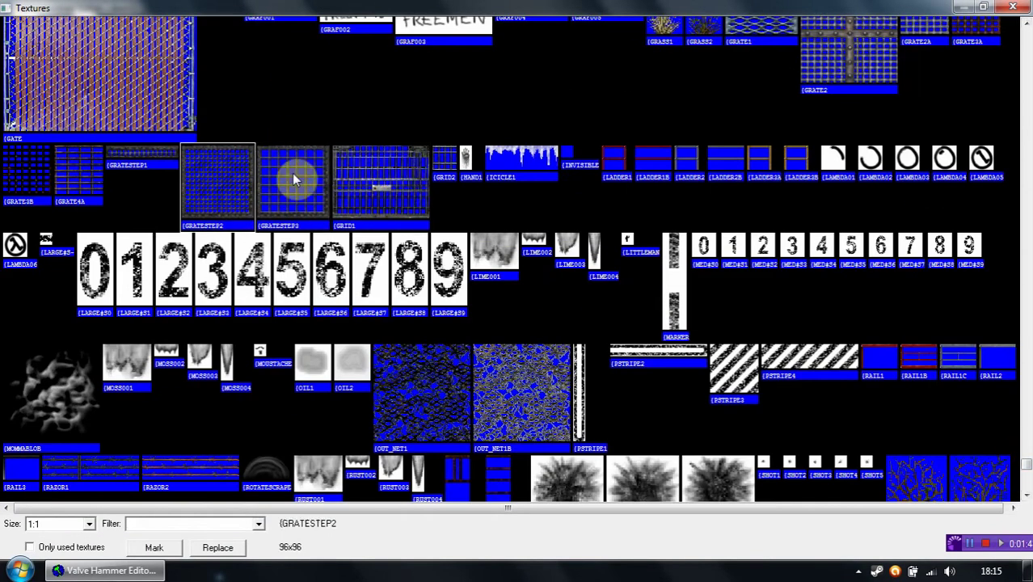
click(1016, 7)
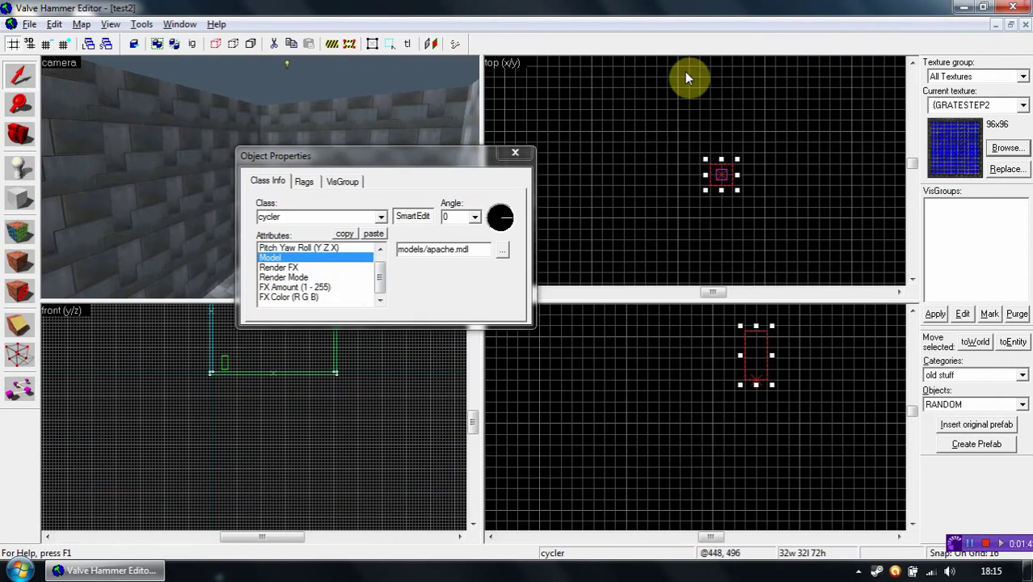
Set the cycler's Render Mode to Solid, then close its properties and deselect it
click(338, 279)
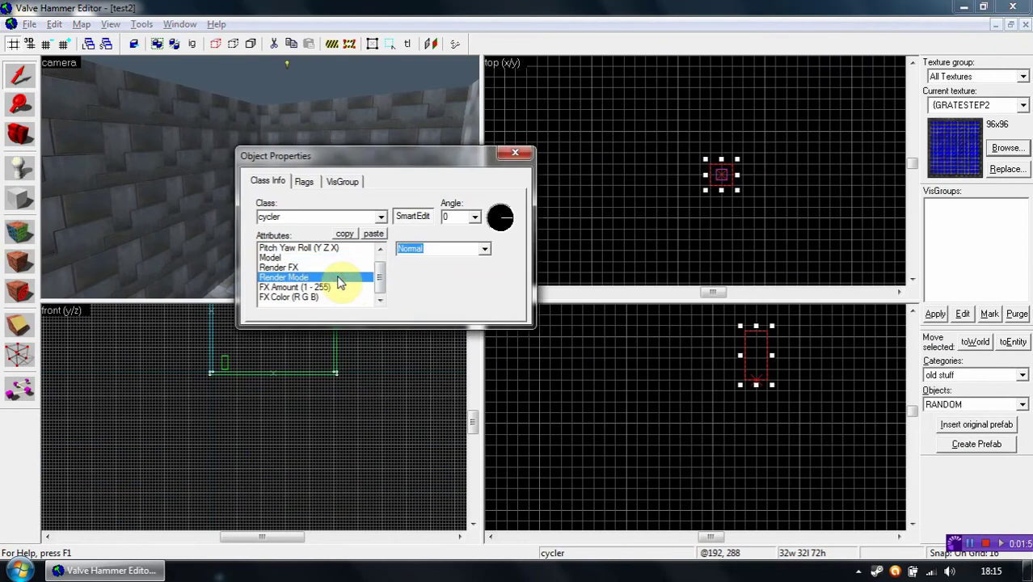
click(483, 253)
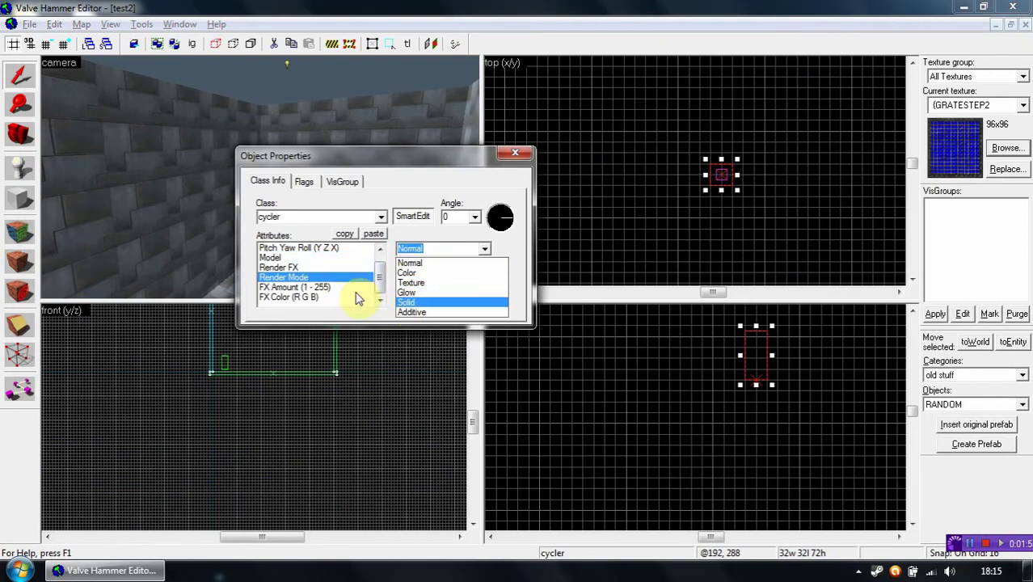
click(407, 304)
click(323, 288)
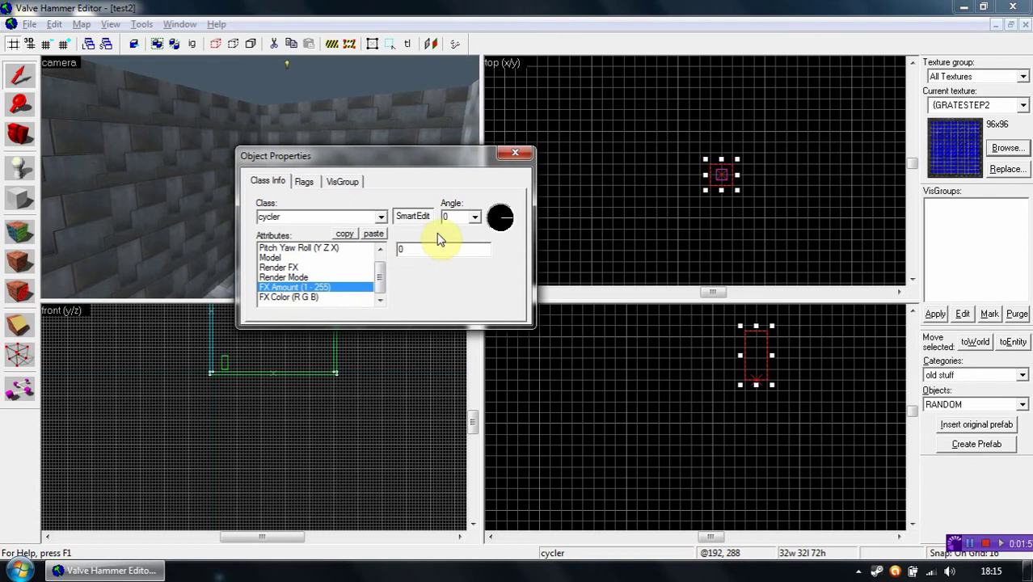
click(515, 153)
click(615, 124)
key(z)
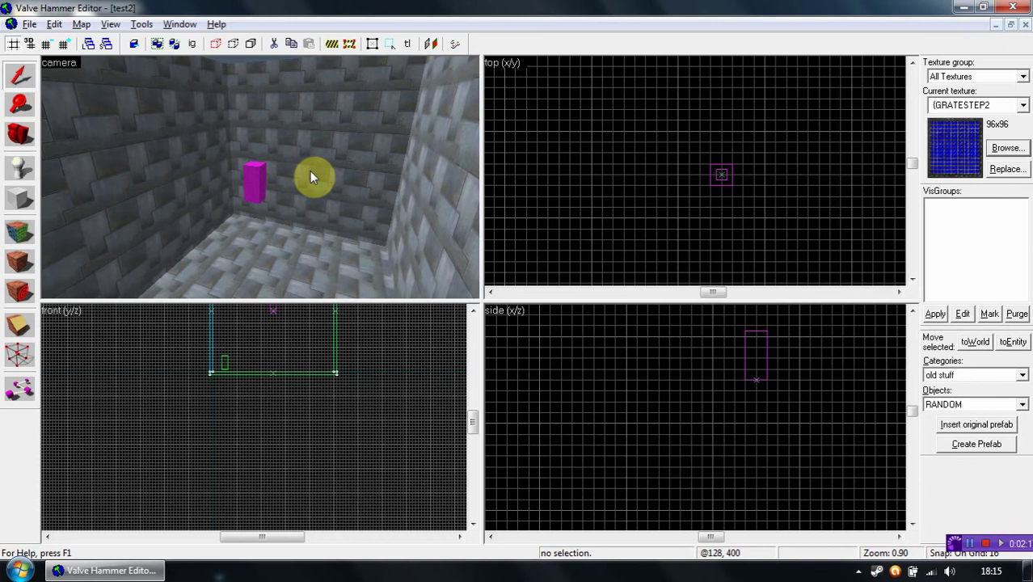
key(z)
key(w)
key(z)
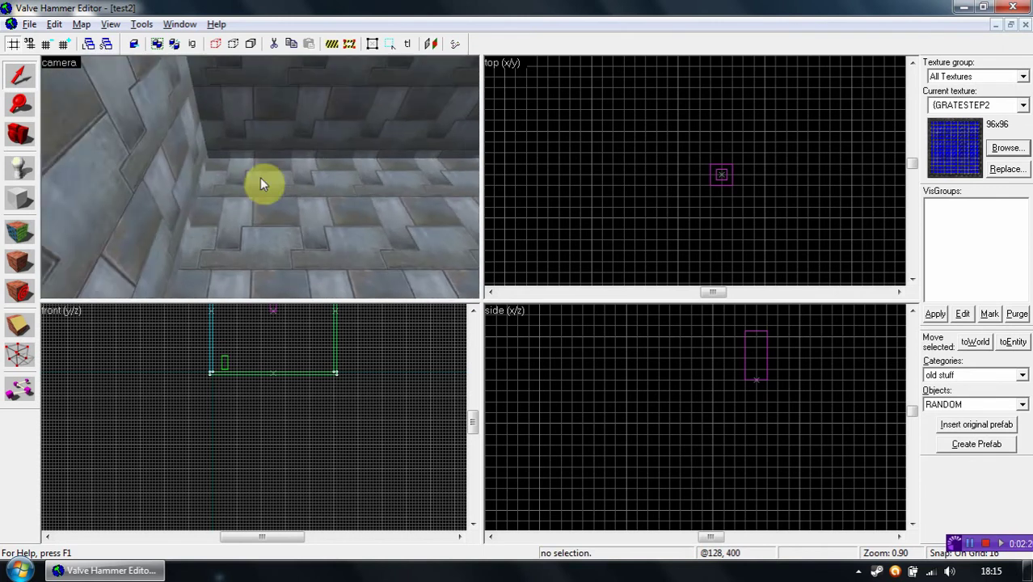
View the list of available prefab libraries in the Prefab Factory and close it
click(141, 25)
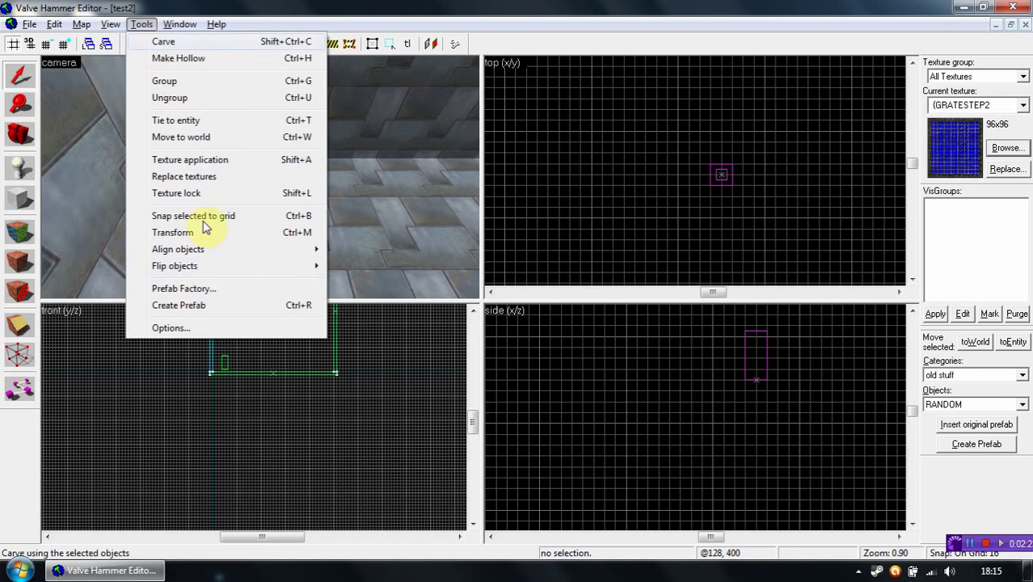
click(166, 290)
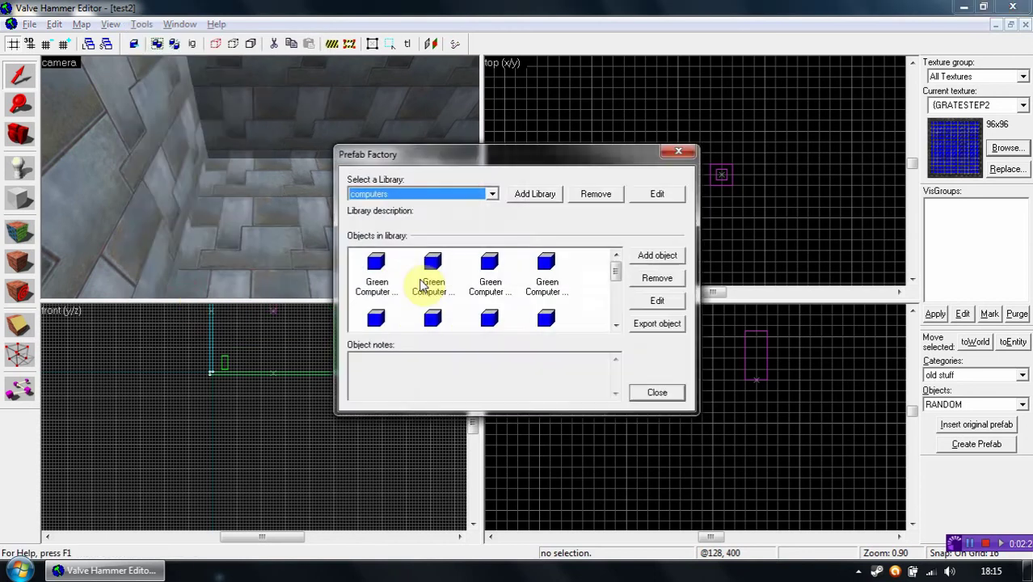
click(490, 196)
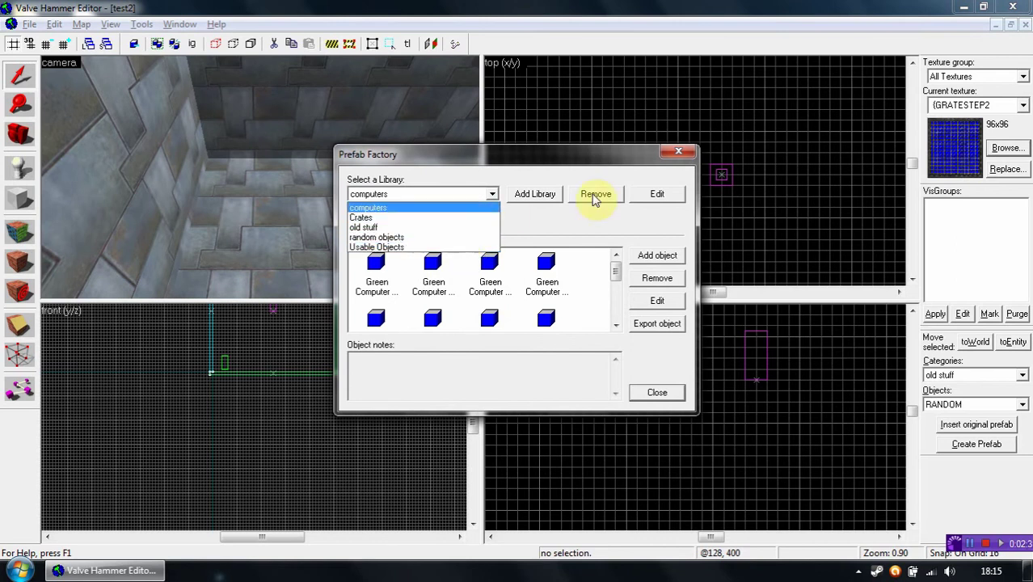
click(679, 152)
click(680, 151)
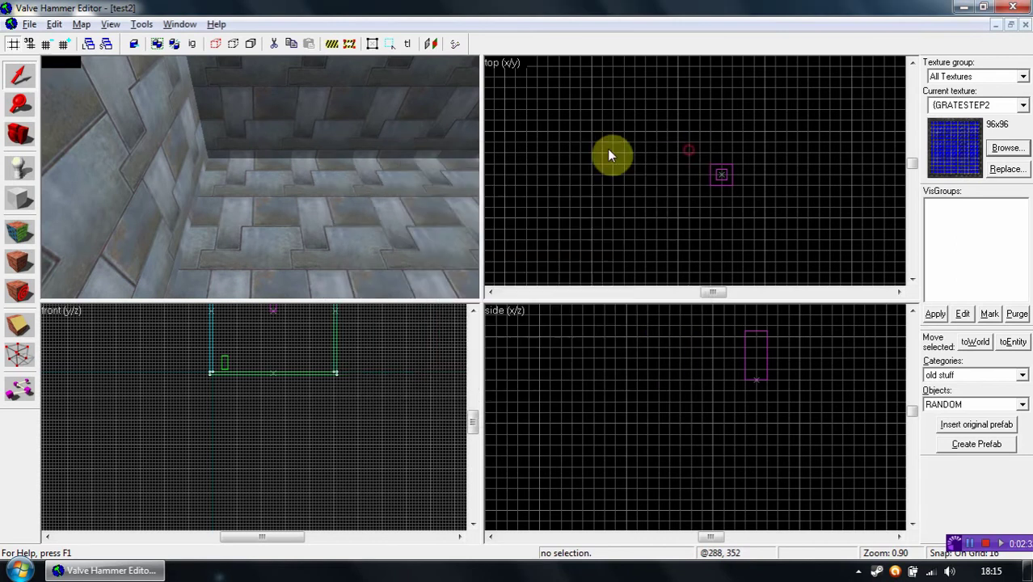
Start the block tool and choose the armchair object from the old stuff prefab category
click(20, 199)
click(1021, 406)
click(1020, 405)
click(1022, 407)
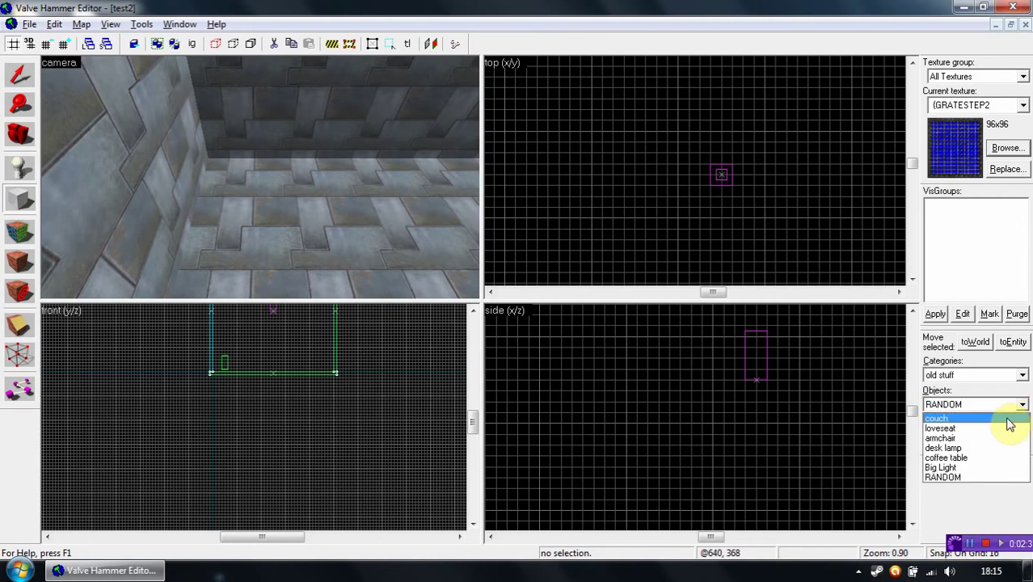
click(960, 439)
Inspect the room's corner area in the top view and in the 3D camera view
scroll(783, 232, down, 5)
scroll(691, 168, up, 4)
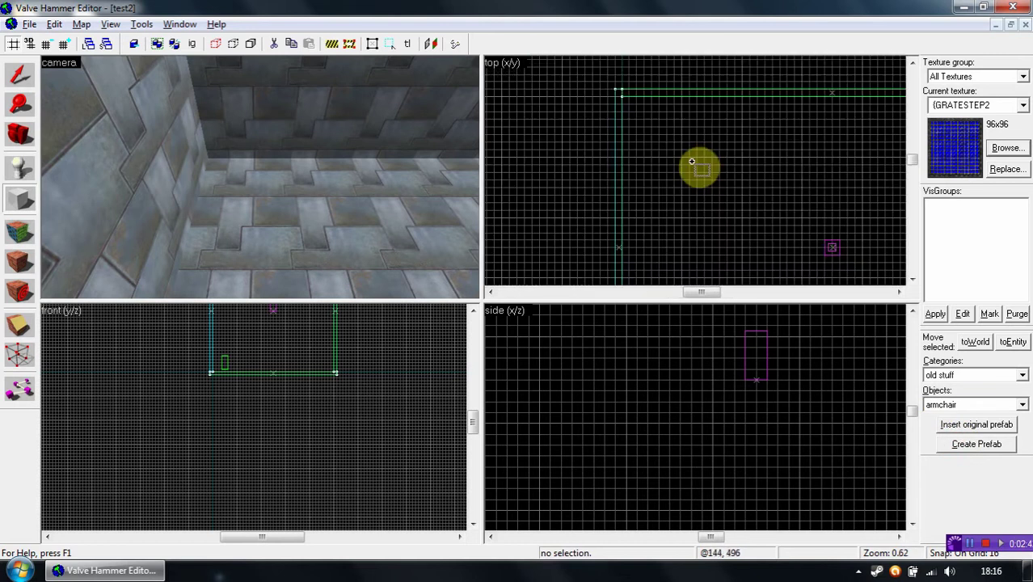
scroll(691, 154, down, 2)
scroll(675, 174, up, 3)
scroll(660, 204, up, 2)
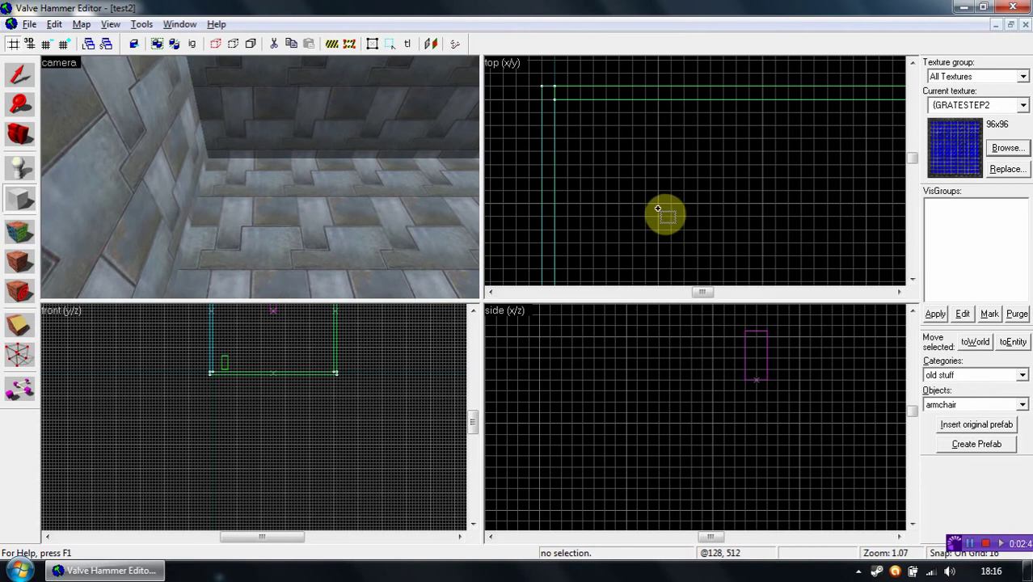
scroll(659, 210, down, 3)
scroll(750, 226, down, 2)
scroll(762, 252, up, 3)
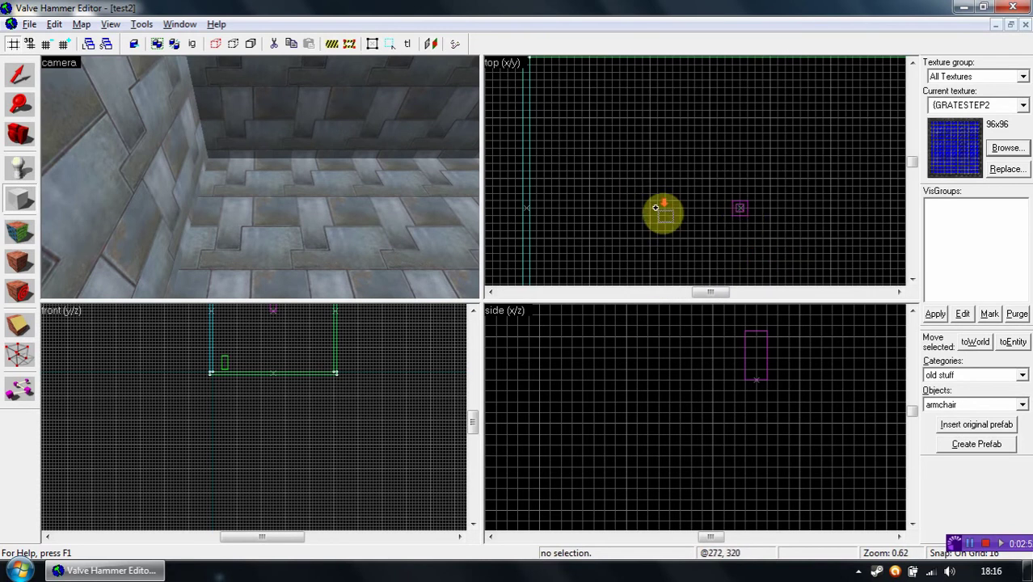
scroll(662, 212, down, 3)
scroll(636, 152, up, 3)
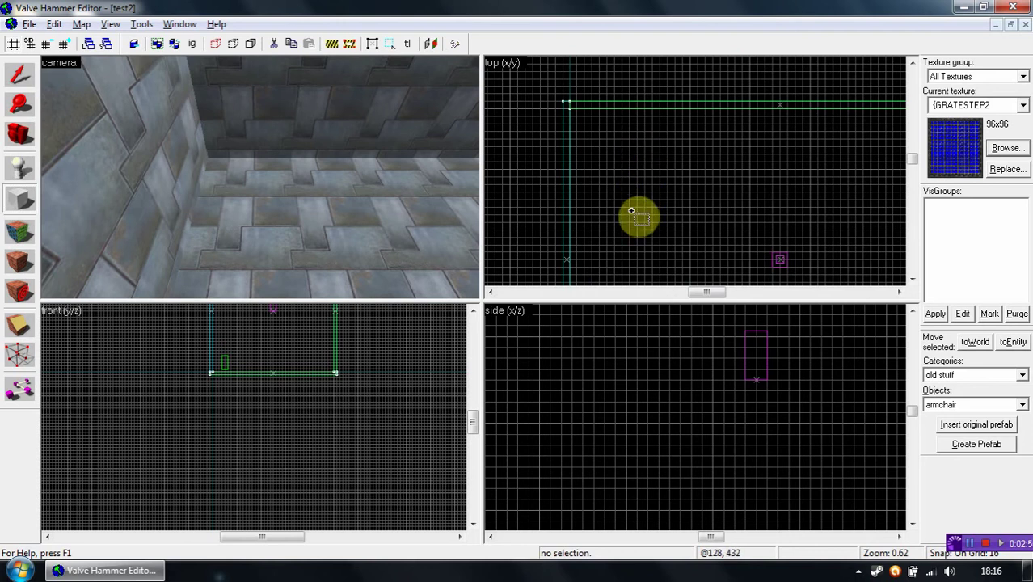
scroll(634, 194, up, 2)
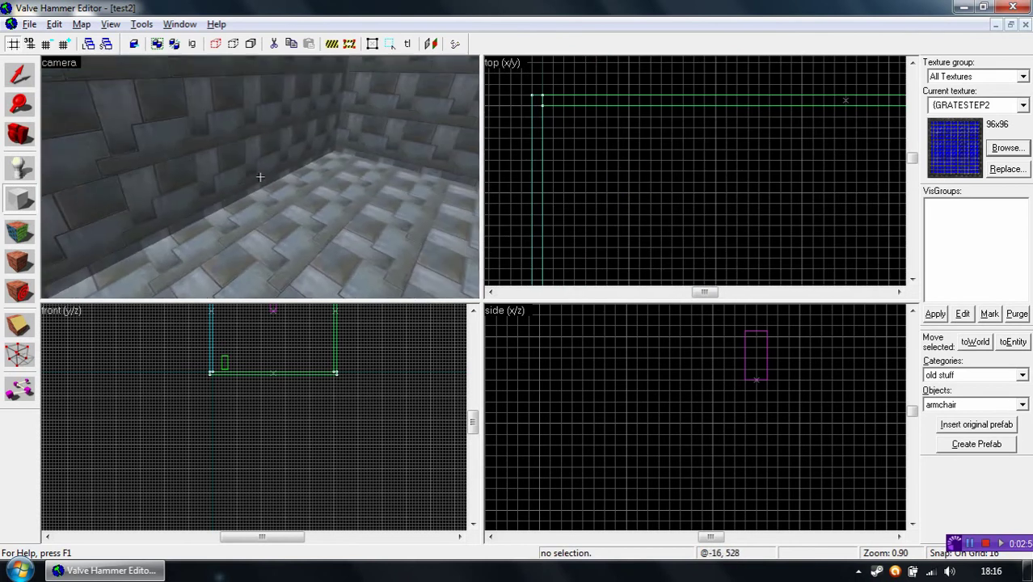
key(w)
key(s)
key(w)
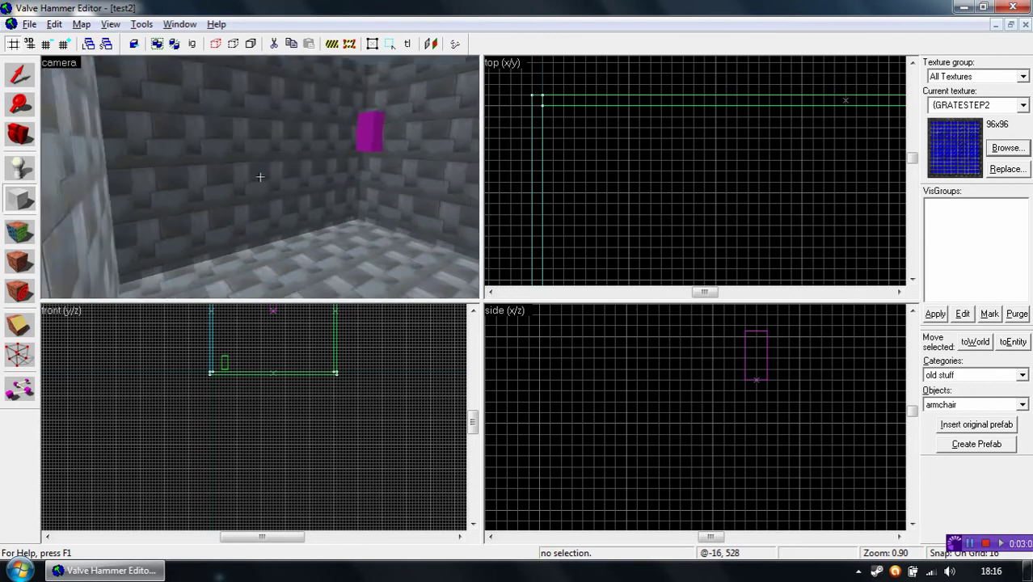
key(Up)
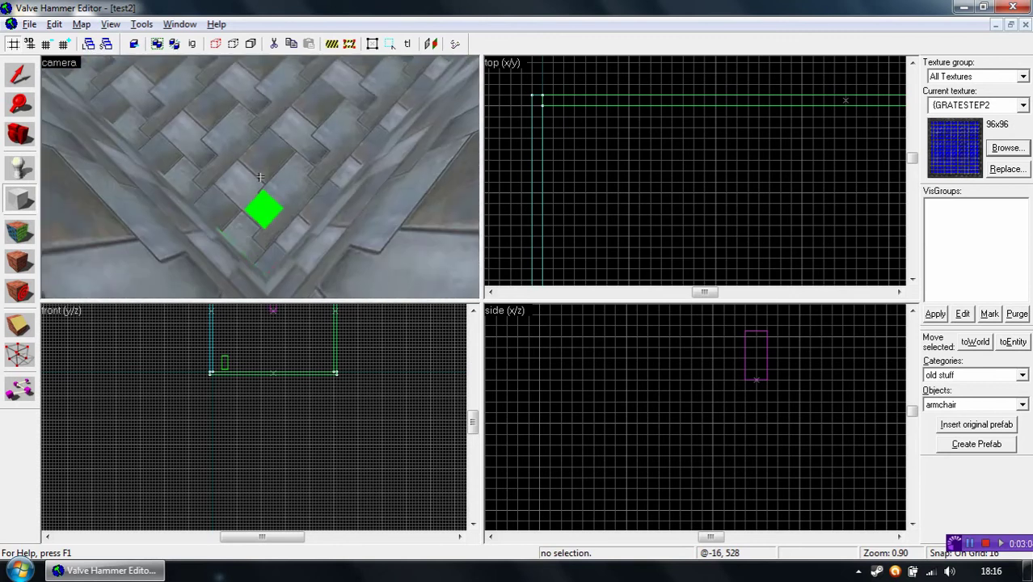
key(w)
key(z)
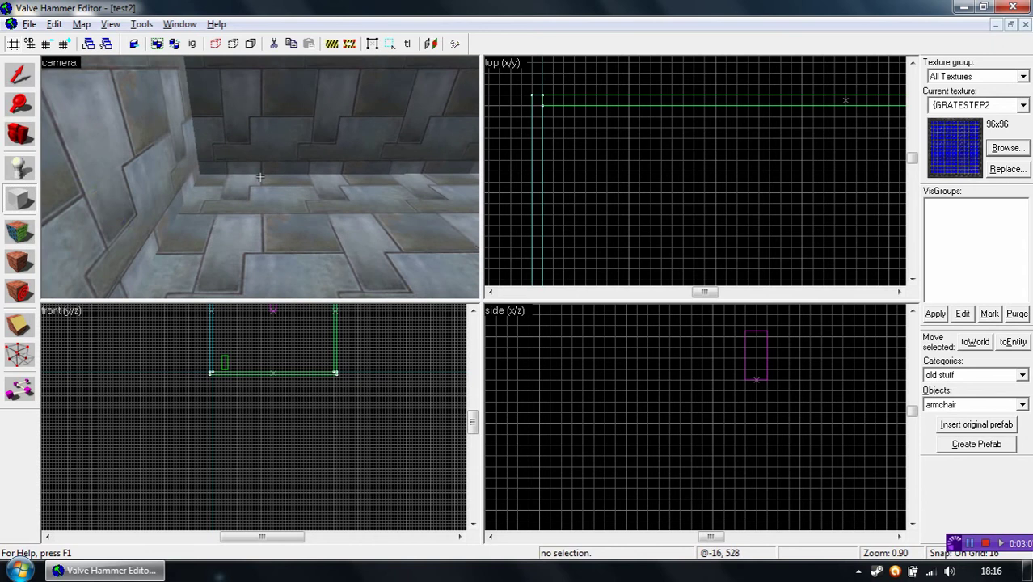
Keep the old stuff category and armchair object, and draw a 64 by 64 by 64 unit block outline near the room's corner
click(946, 377)
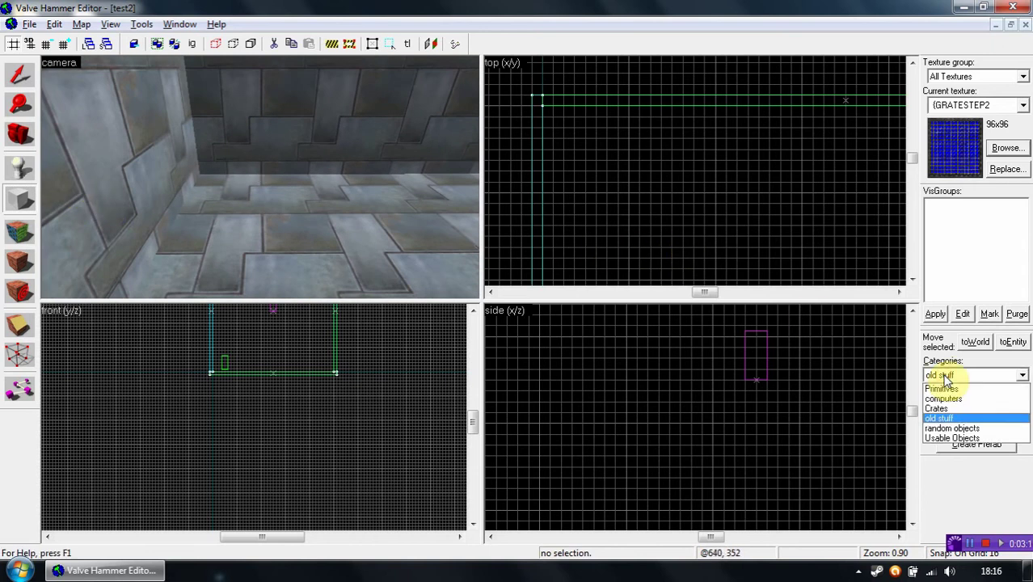
click(946, 377)
click(960, 380)
click(960, 382)
click(948, 405)
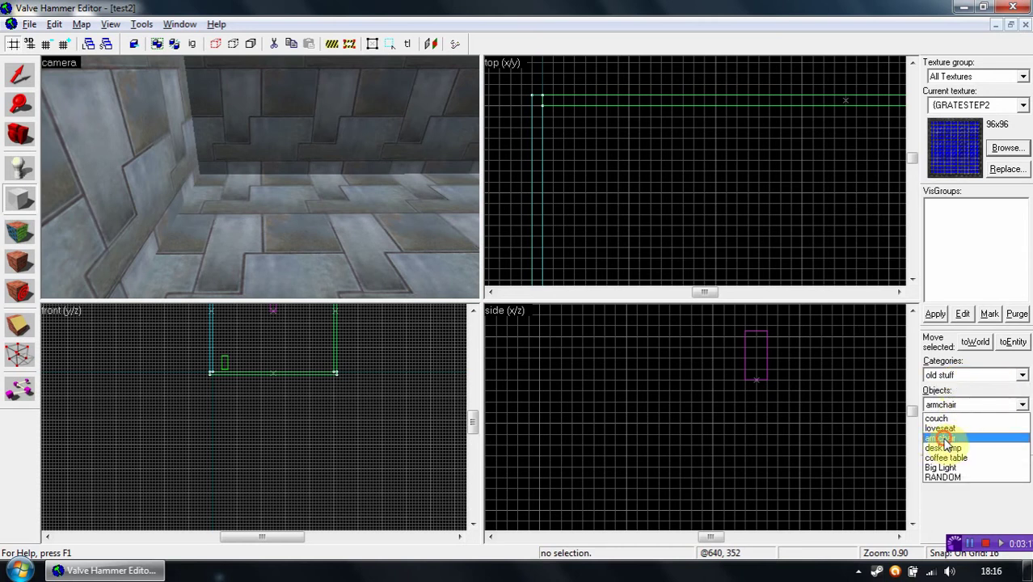
click(943, 439)
scroll(690, 201, up, 2)
drag(621, 191, 565, 138)
scroll(605, 423, down, 5)
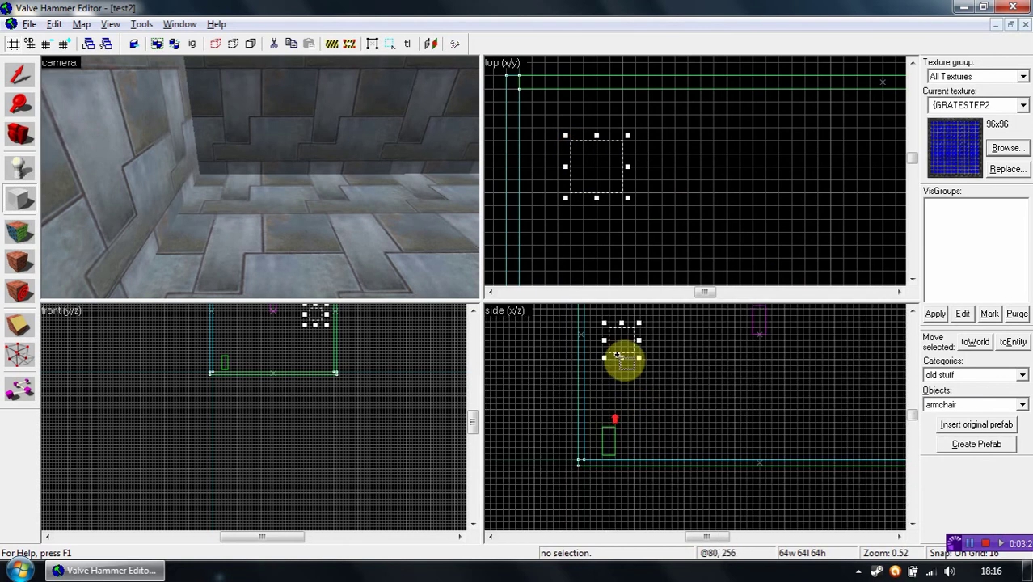
Move the block outline down to the floor beside the player start, create the armchair there and view it up close
drag(621, 349, 647, 447)
right_click(651, 452)
click(668, 456)
key(z)
key(d)
key(s)
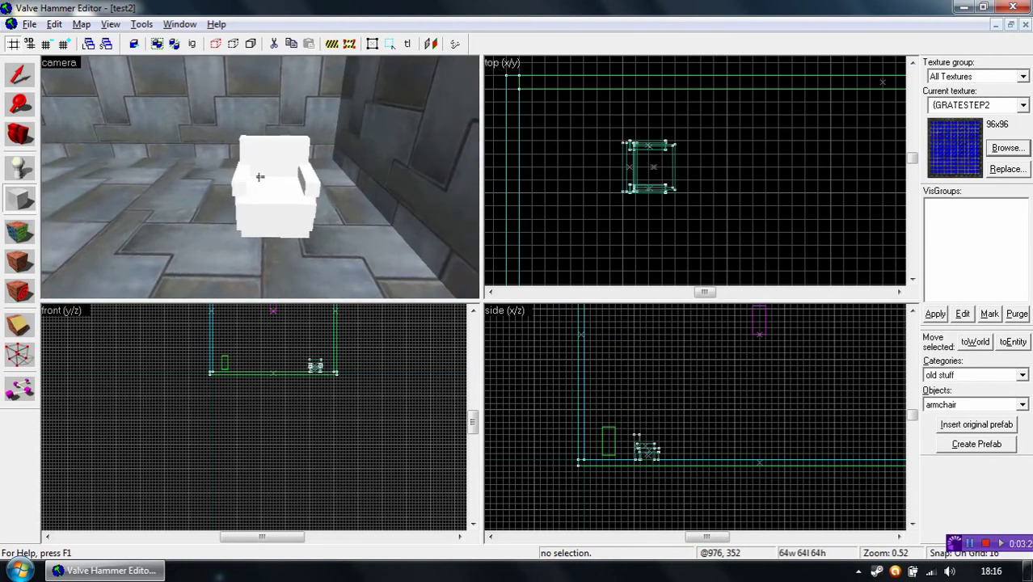
key(a)
key(z)
Choose the CRETE4_WALL01C texture and apply it to the whole armchair
click(1002, 150)
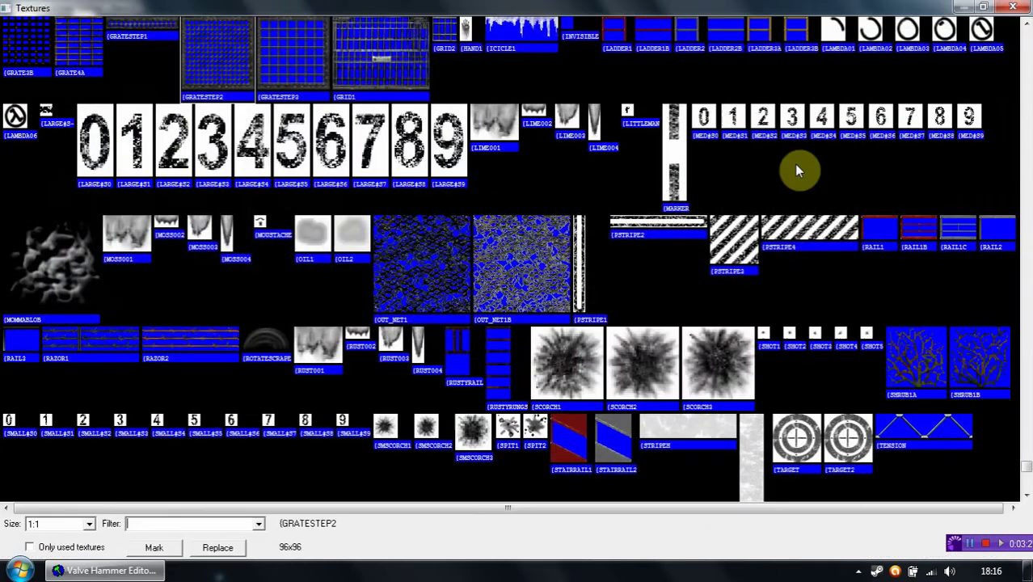
drag(1027, 449, 1025, 209)
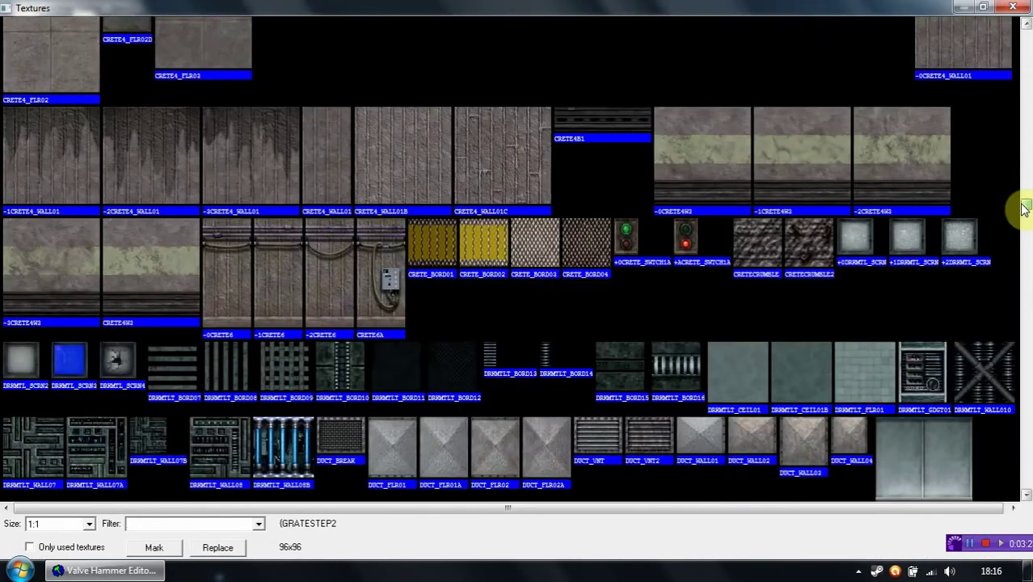
double_click(530, 148)
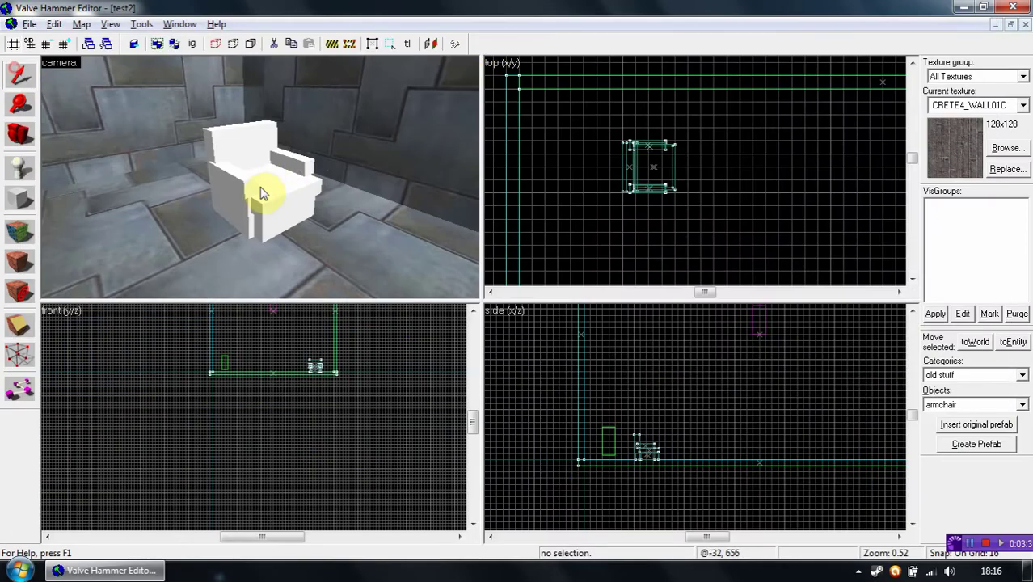
click(282, 200)
click(21, 263)
click(534, 223)
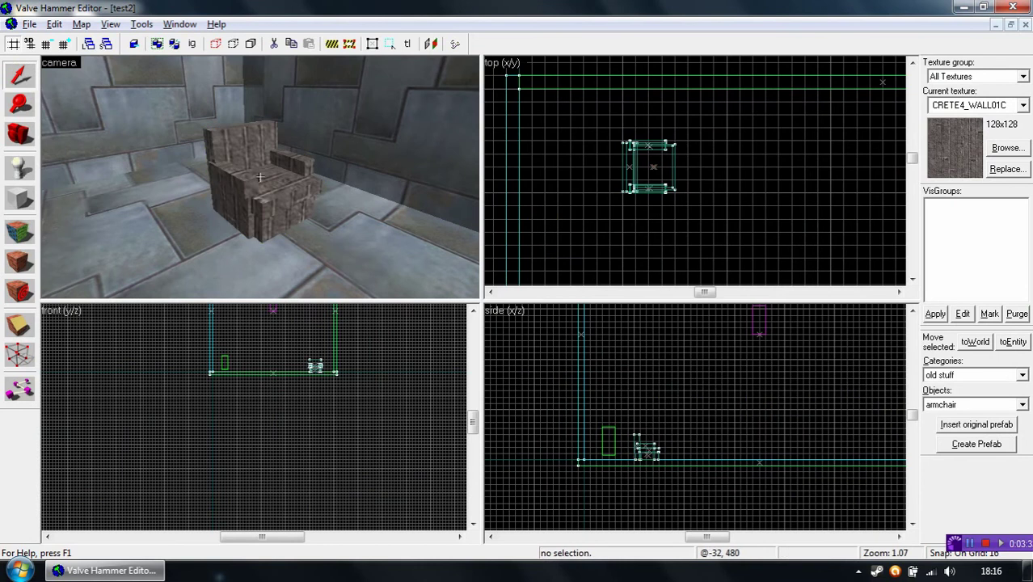
key(z)
key(z)
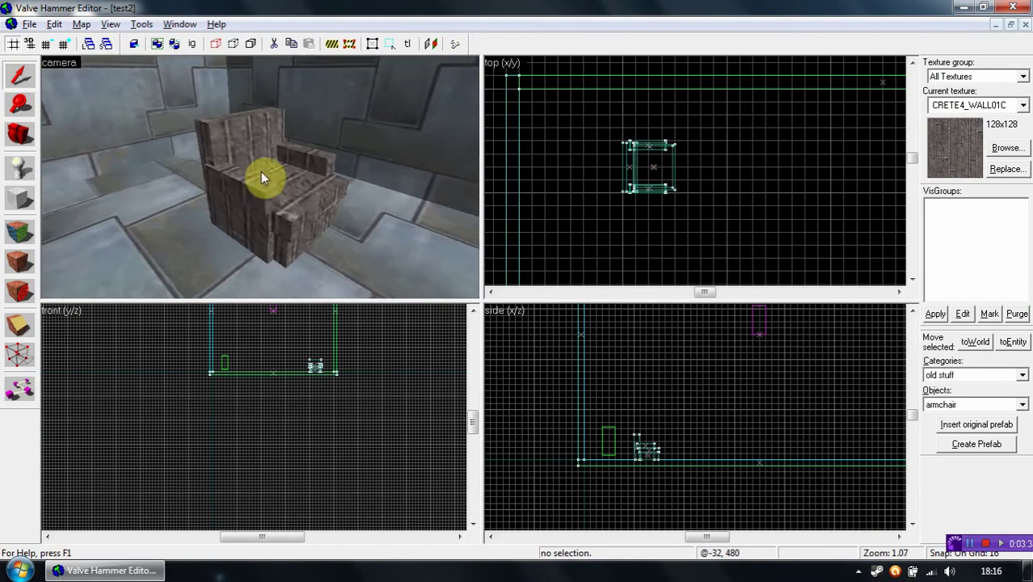
Ignoring groups, select both armrests and the lower front piece of the armchair and apply the CRETE_BORD02 texture to them
click(234, 185)
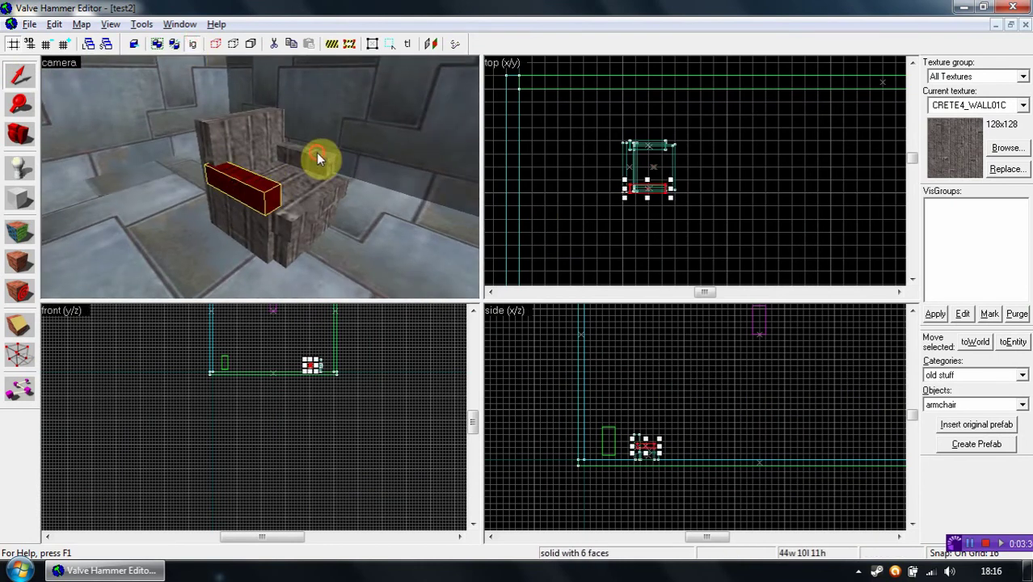
ctrl+click(305, 244)
click(1008, 148)
double_click(489, 149)
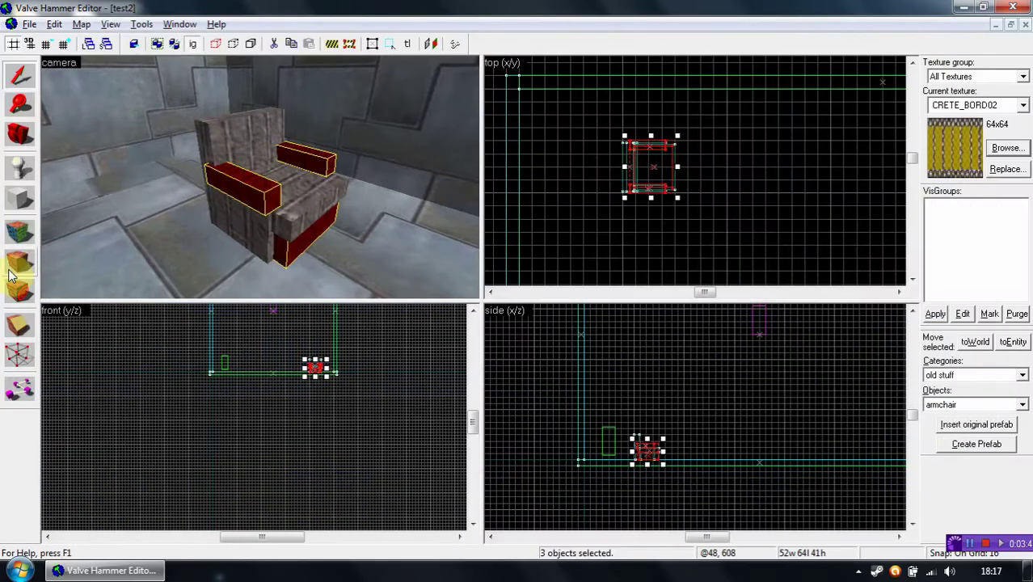
click(14, 267)
click(622, 241)
key(z)
drag(260, 176, 259, 177)
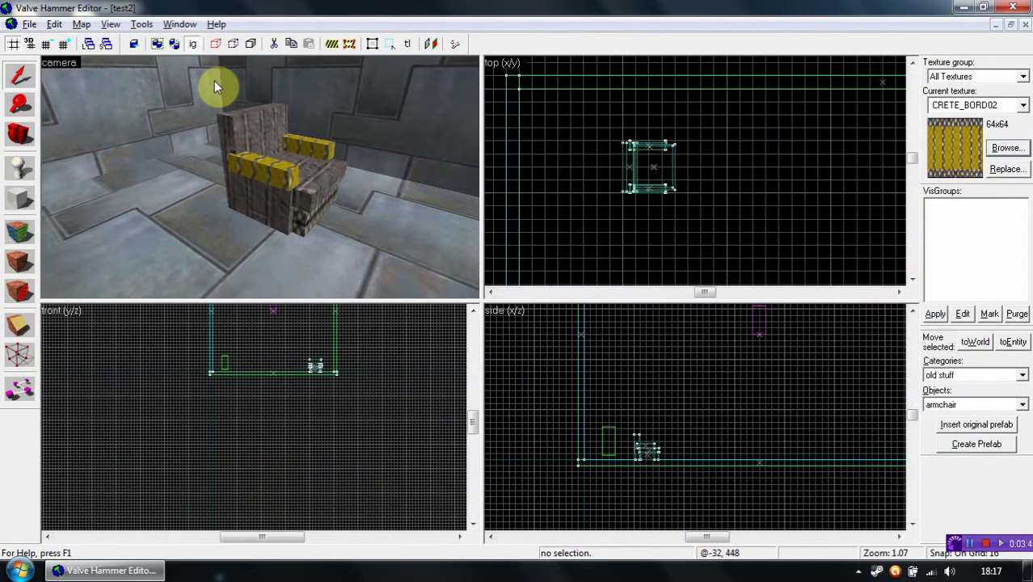
Reshape the whole grouped armchair in the top view by enlarging it to 80 by 80 by 64 units, then rotating and skewing it
click(271, 165)
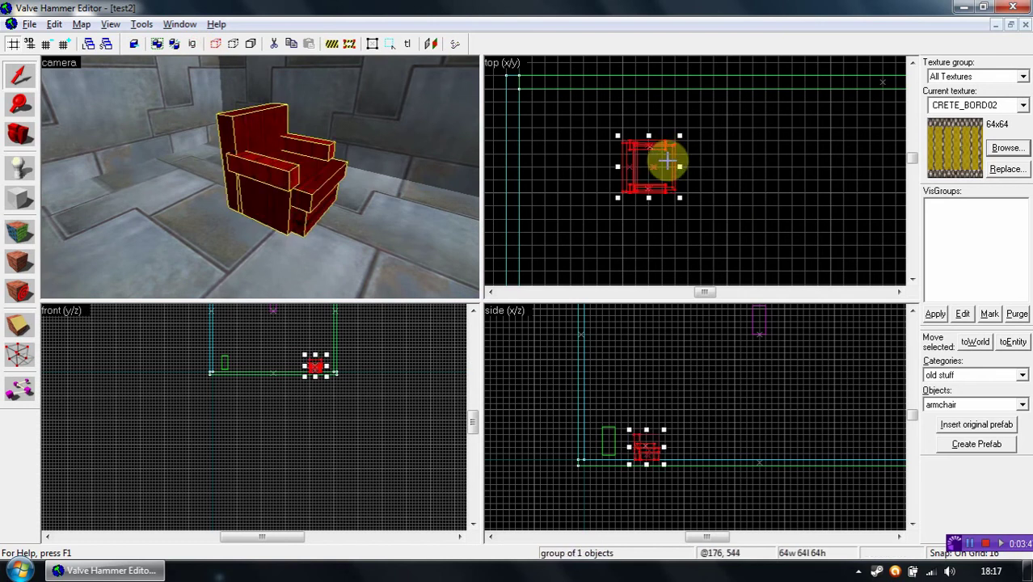
mouse_move(677, 138)
mouse_down()
mouse_move(688, 129)
mouse_move(628, 164)
mouse_move(663, 152)
mouse_up()
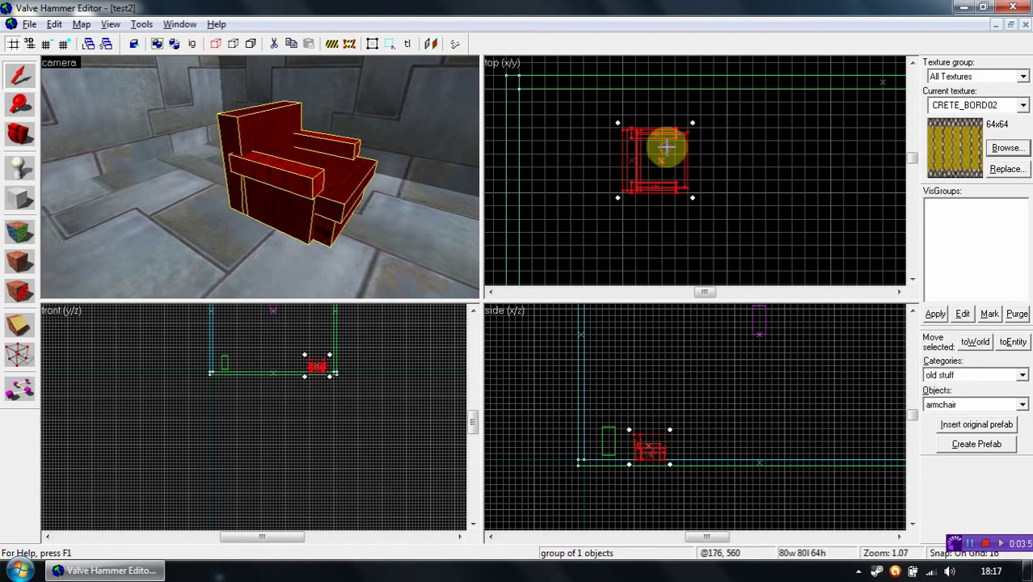
drag(694, 121, 669, 152)
drag(653, 113, 736, 110)
click(695, 252)
Examine the reshaped armchair and its surroundings from several sides in the 3D camera view
key(z)
key(s)
key(w)
key(s)
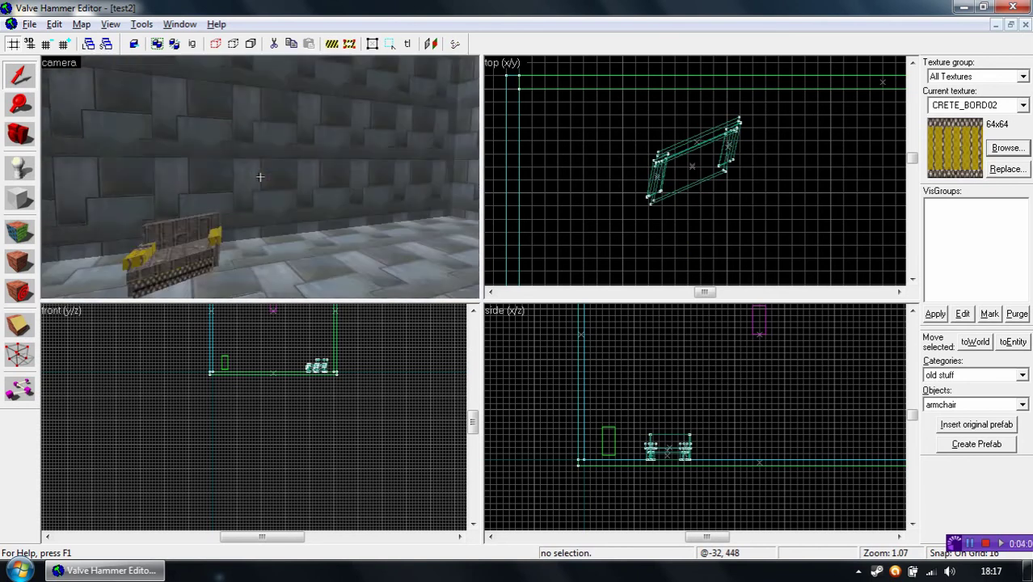
key(s)
key(w)
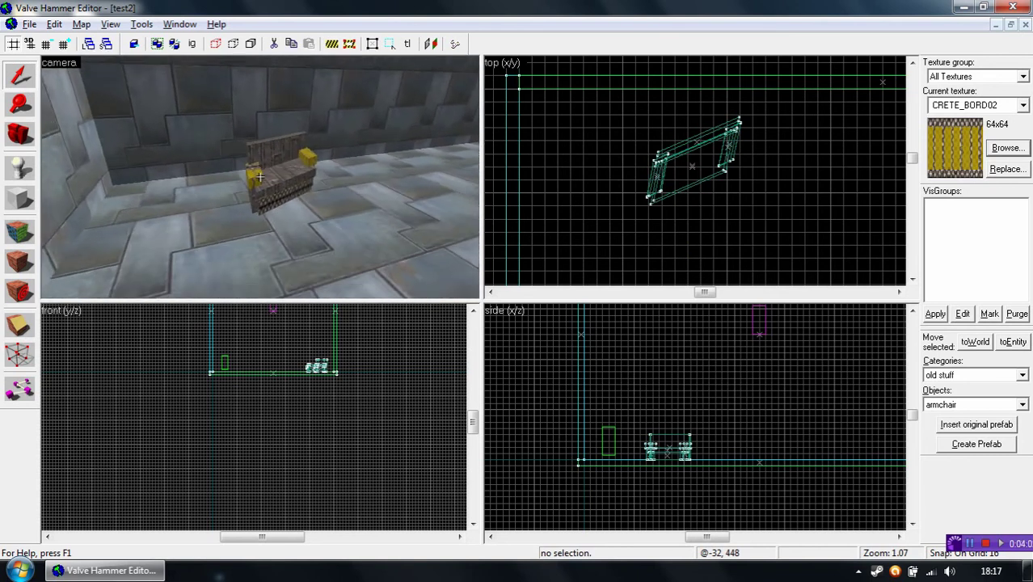
key(d)
key(s)
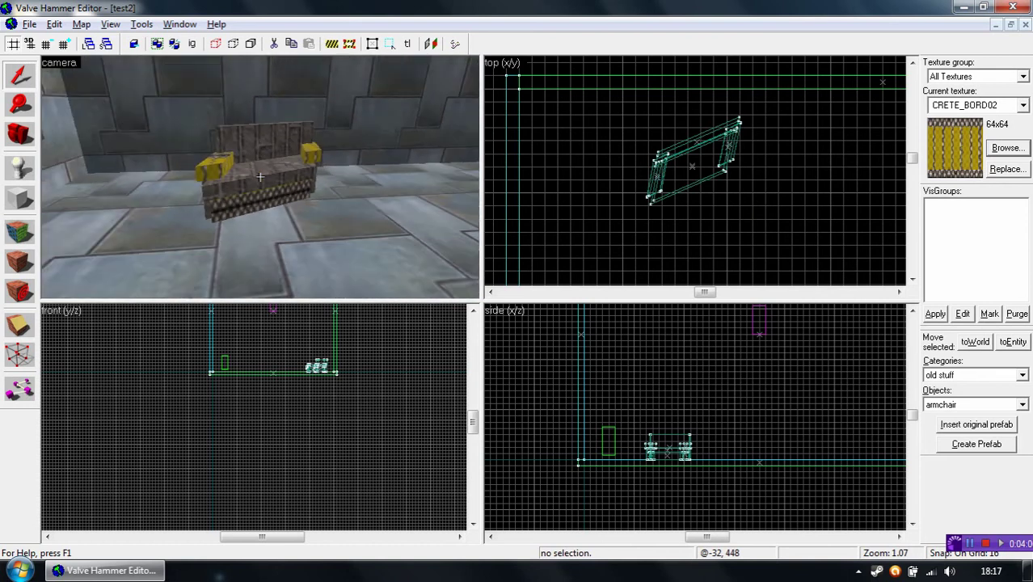
key(a)
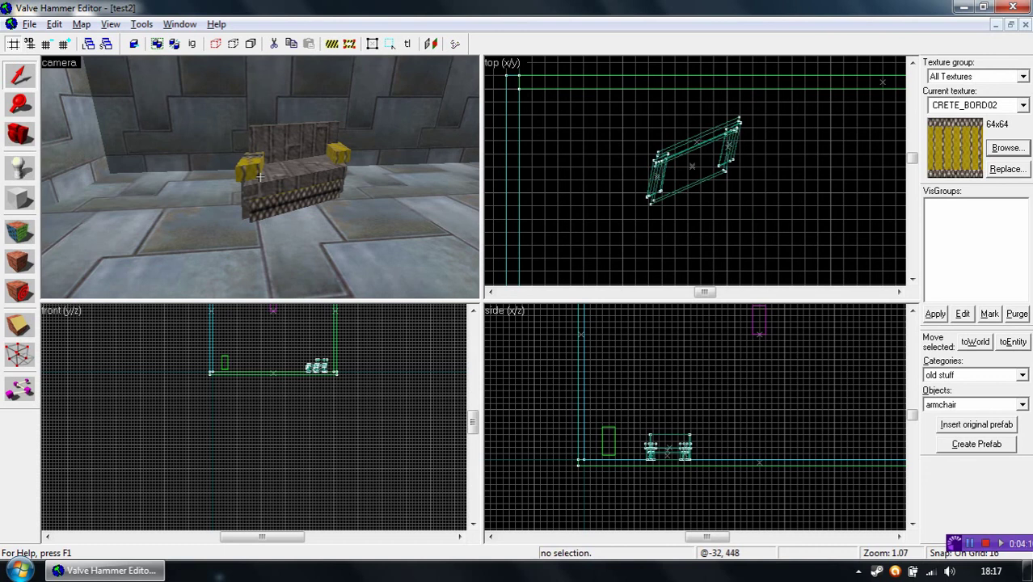
key(z)
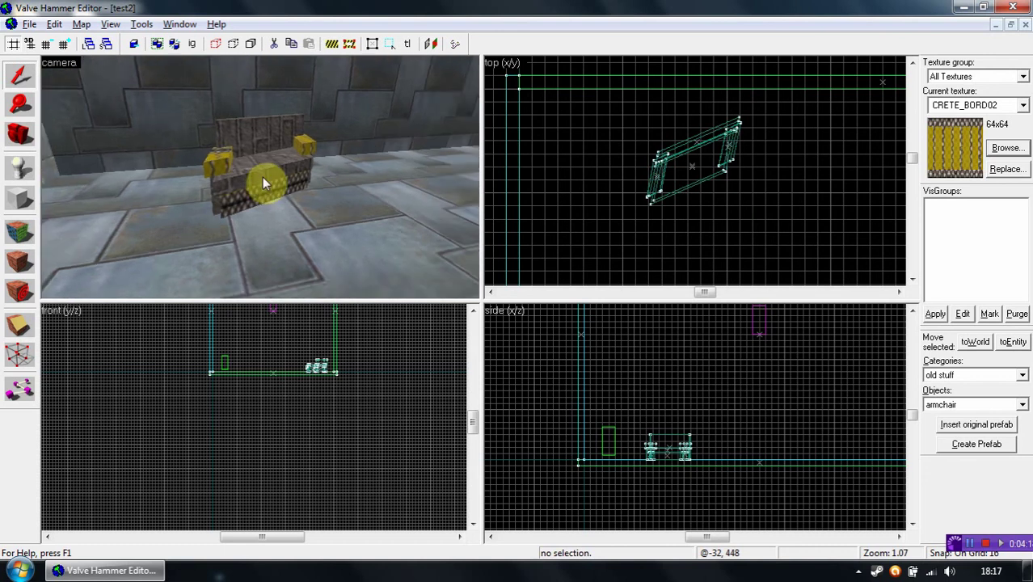
key(z)
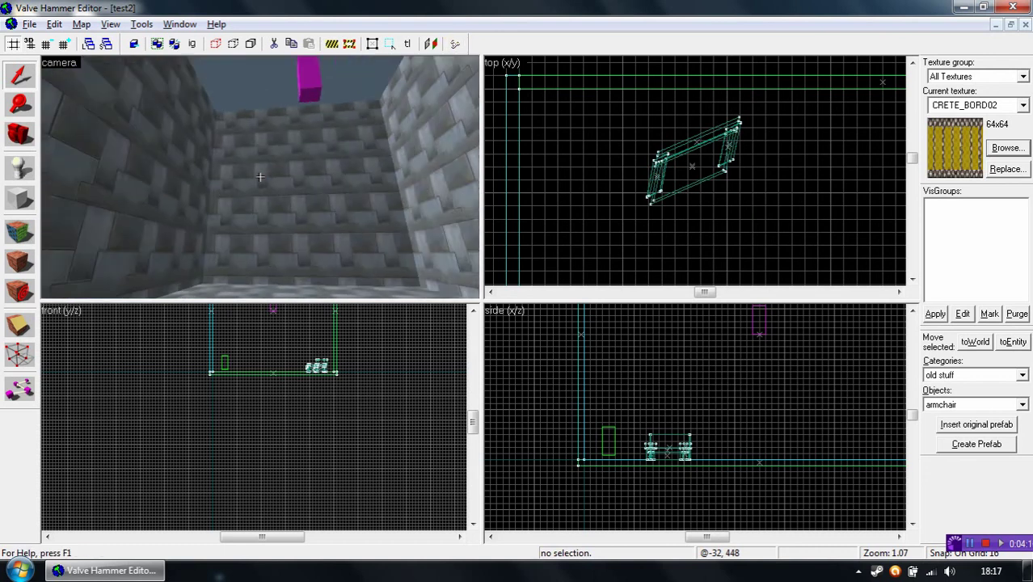
key(w)
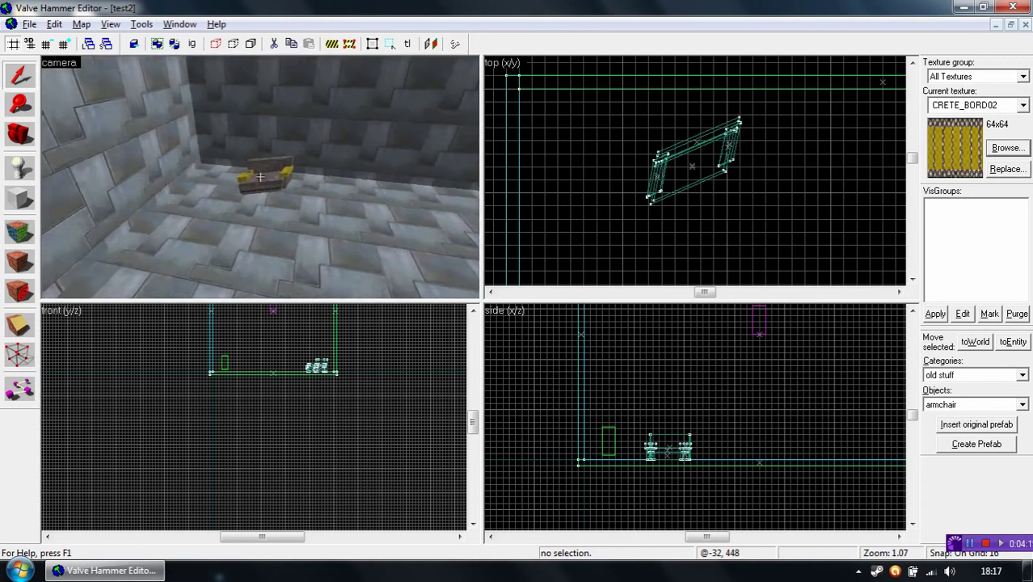
Compile the map with CSG, BSP, VIS and RAD set to Normal, without running the game
click(456, 44)
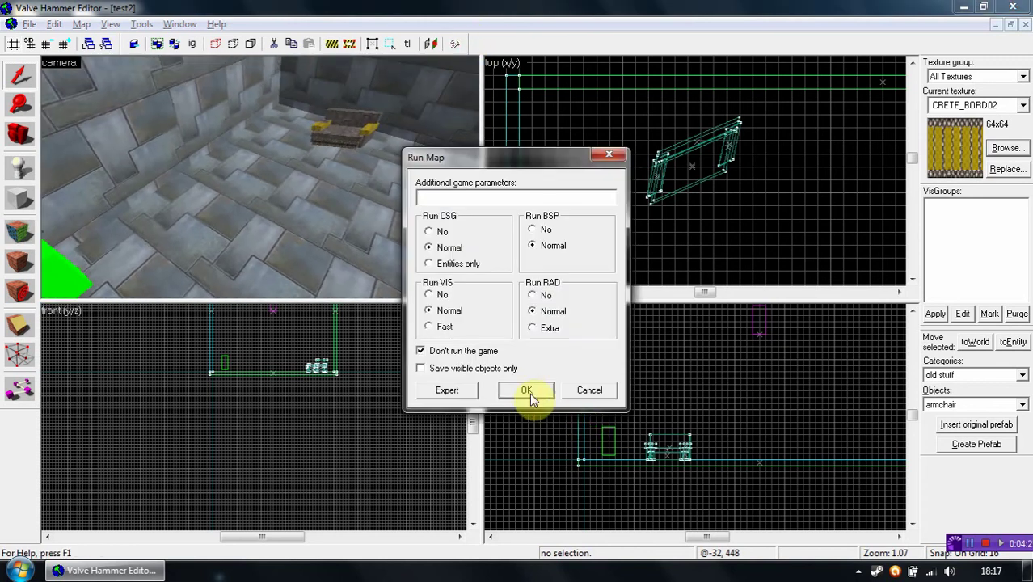
click(528, 391)
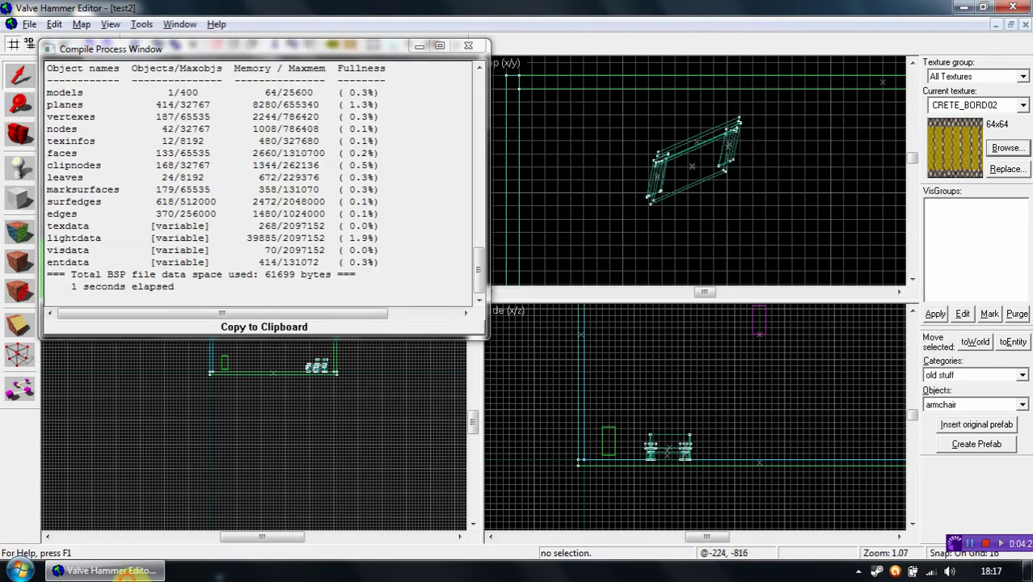
Minimize the editor, launch Half-Life and load the map through its console with "map test2.bsp"
click(106, 571)
click(602, 57)
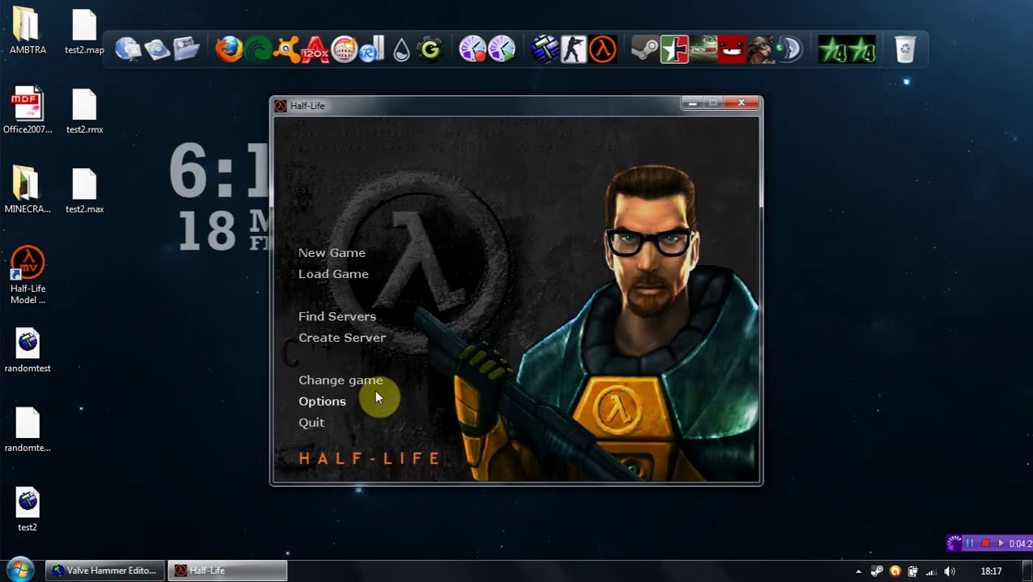
key(grave)
text(map test2.b)
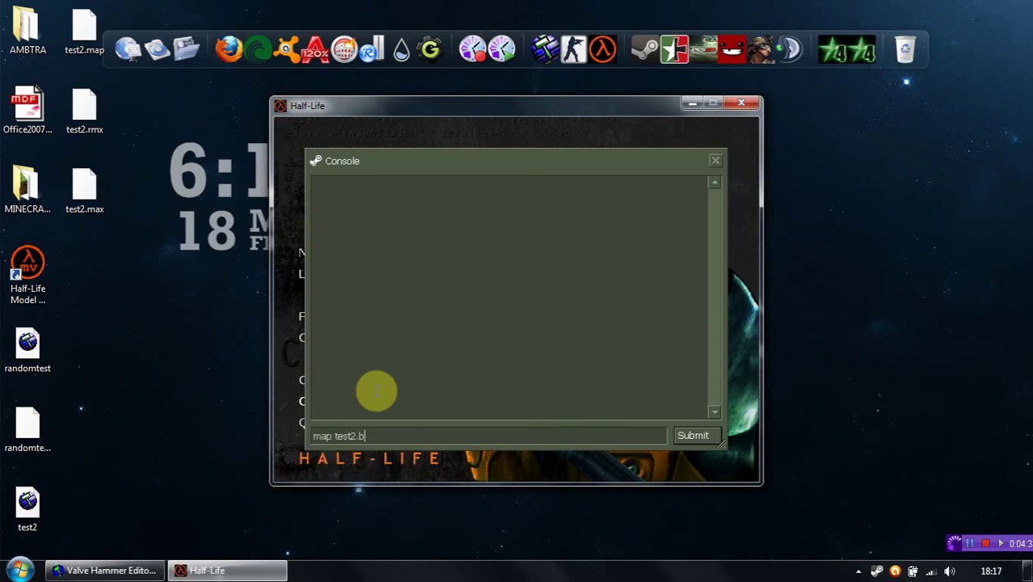
text(sp)
key(Return)
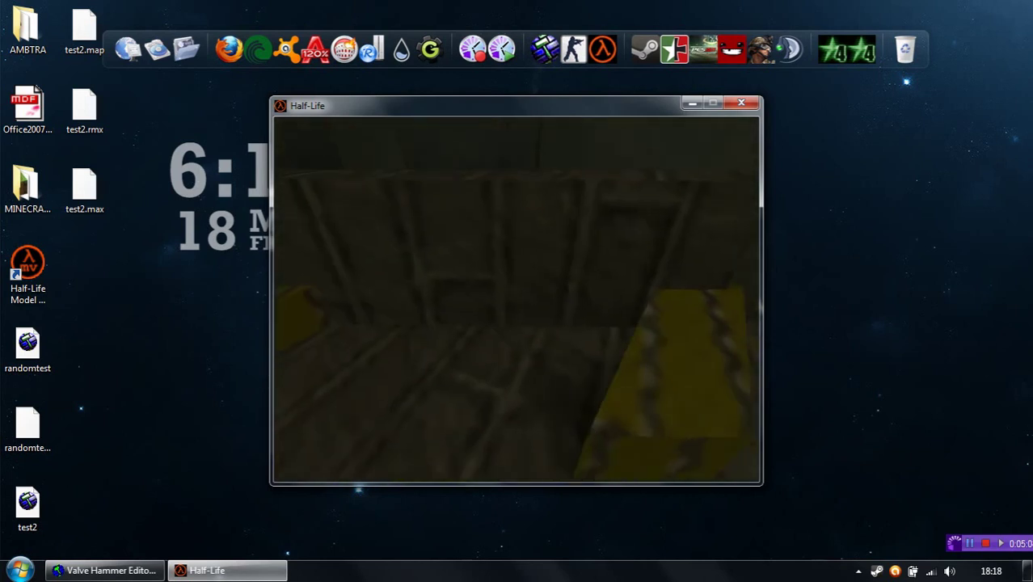
Pause the game, resume it for another look at the armchair, and return to the game menu
key(Escape)
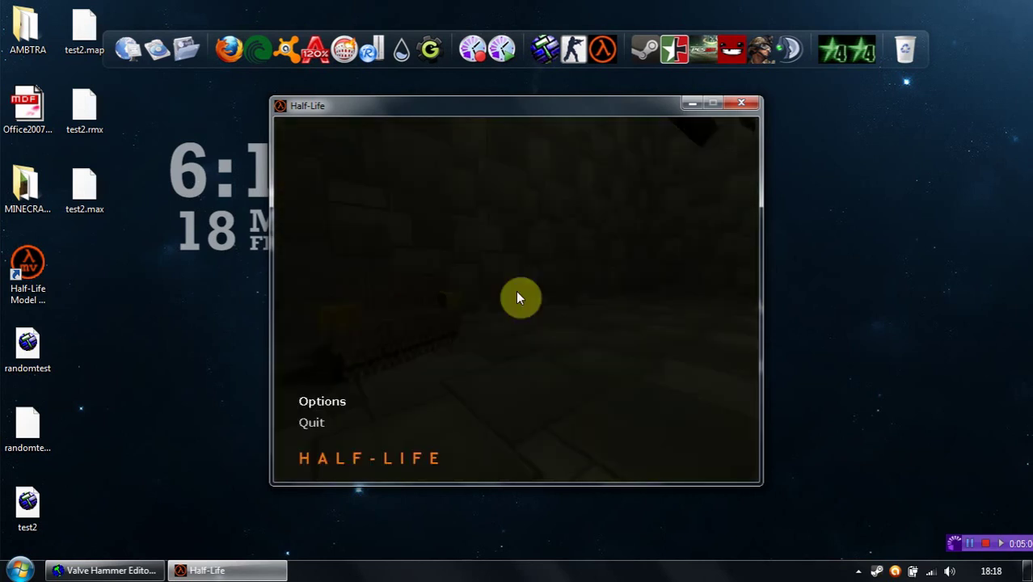
key(Escape)
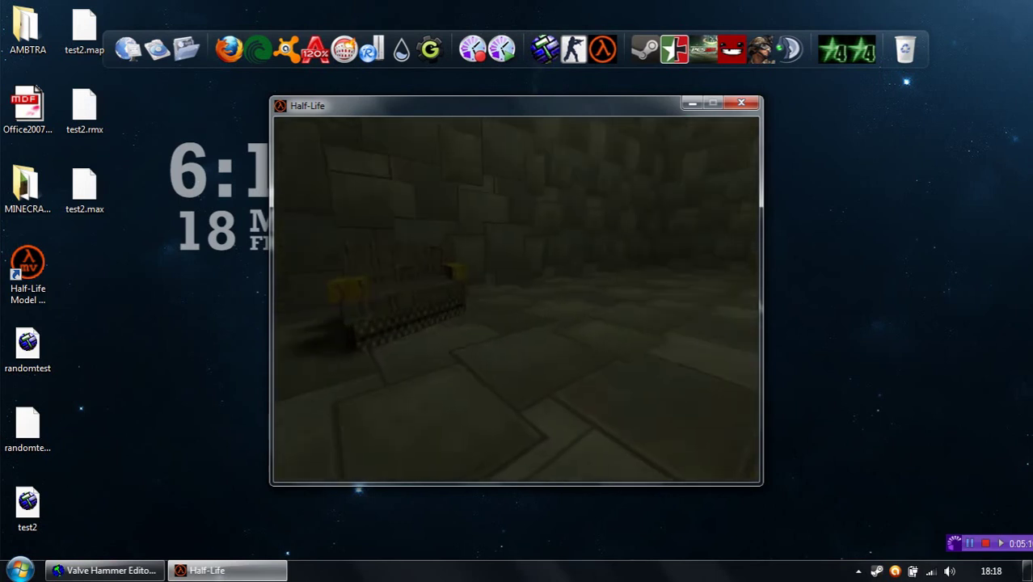
key(Escape)
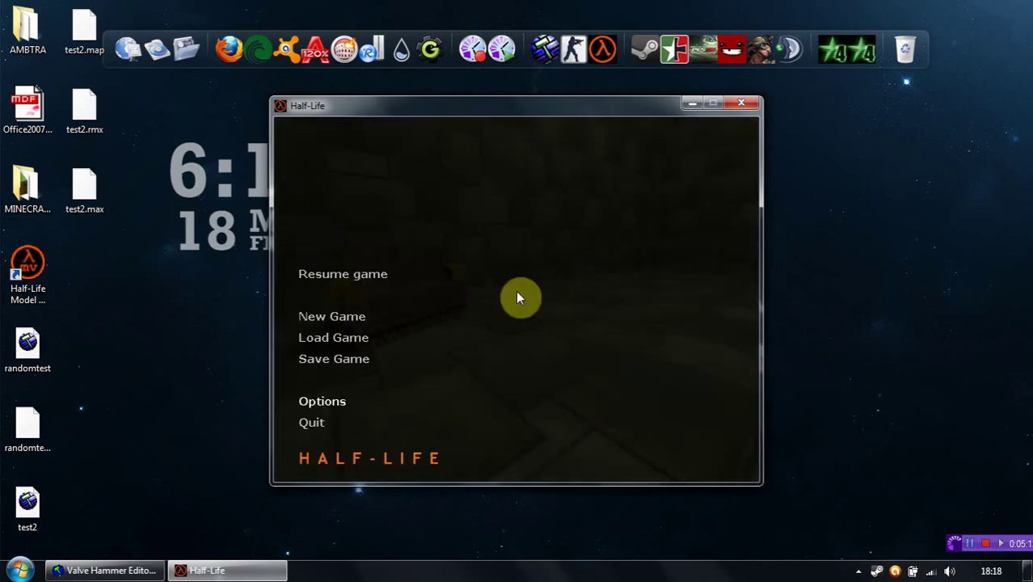